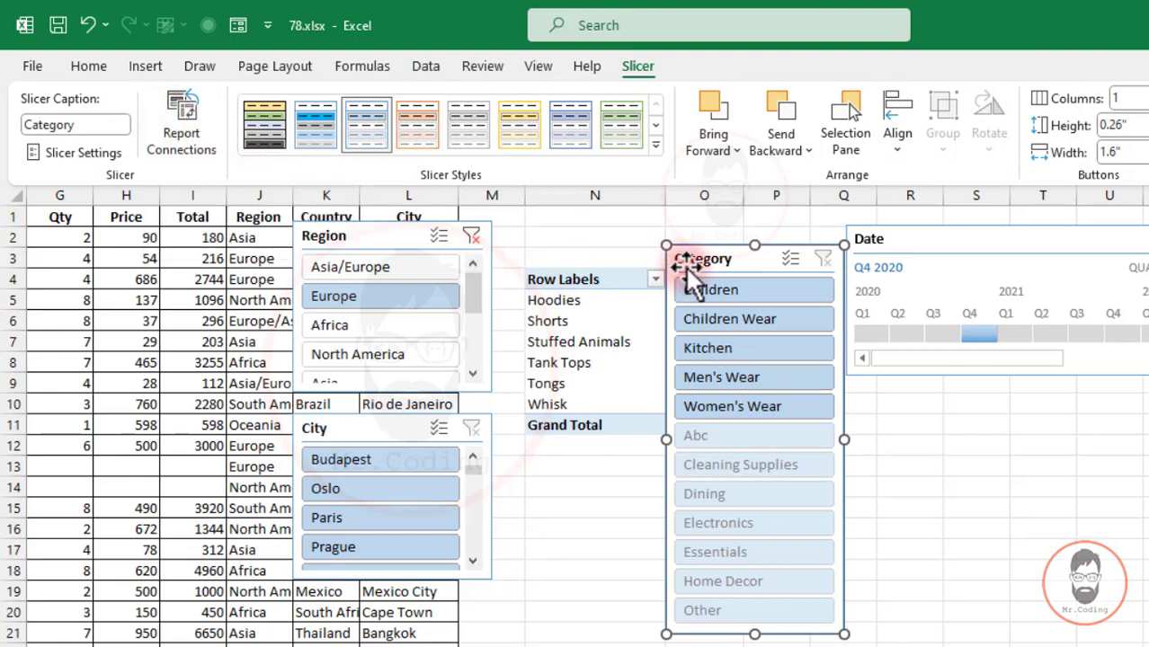
Open the Category slicer's settings to review the header, sorting and no-data options, and close them without changes
click(94, 153)
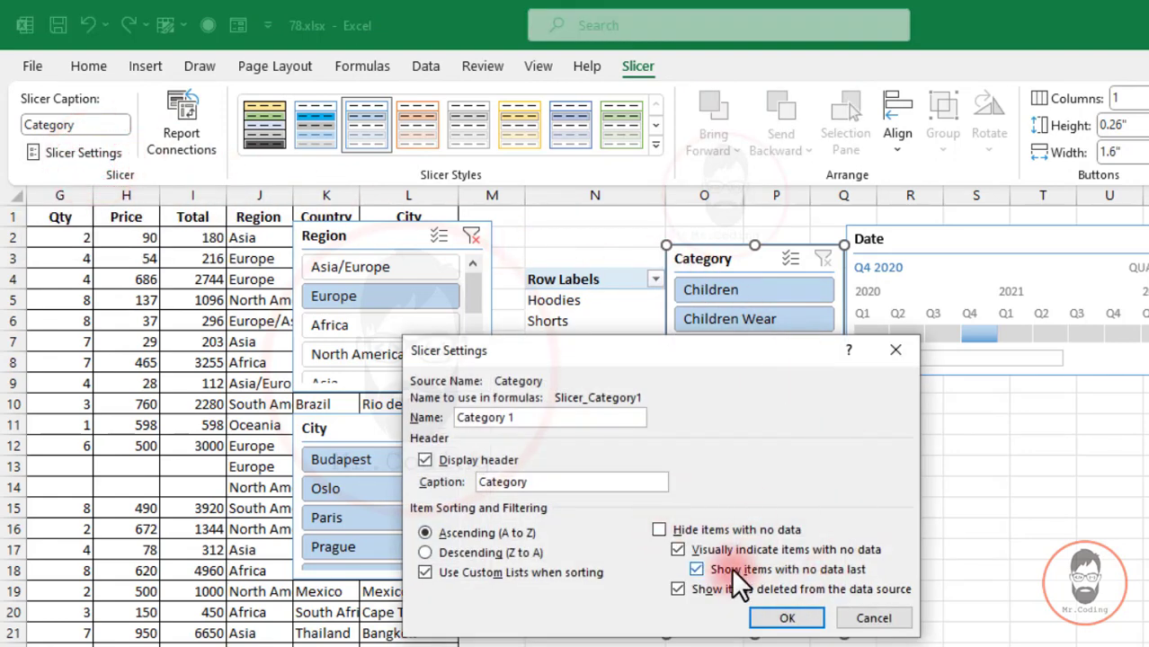
click(896, 352)
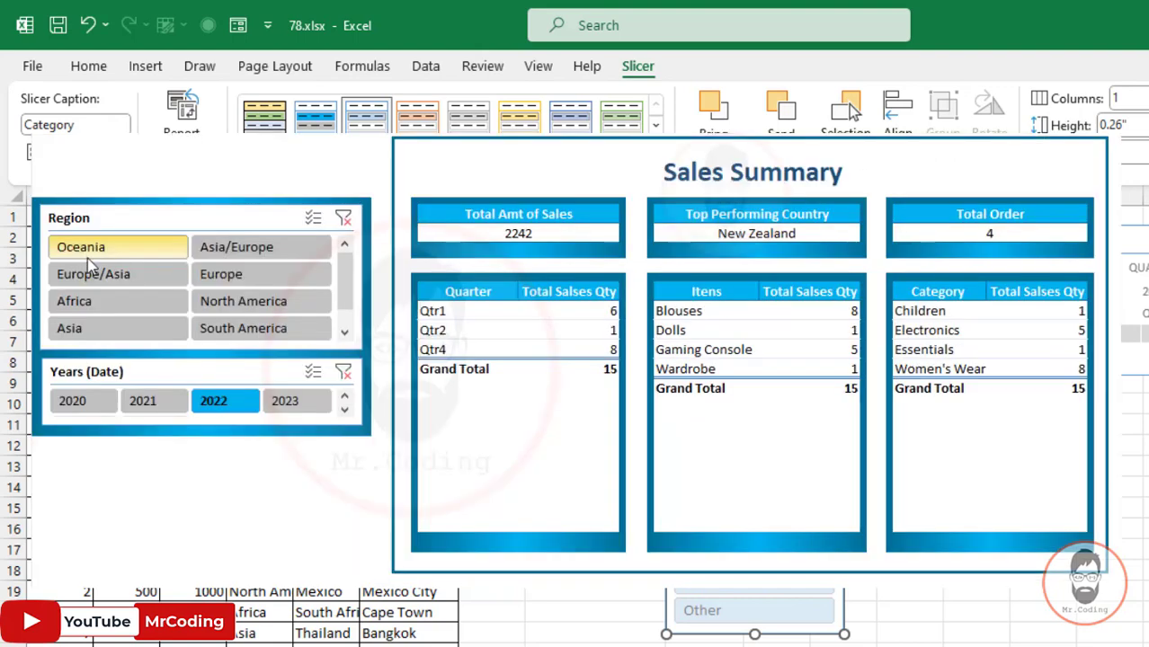
Filter the Sales Summary dashboard through several regions and the years 2023, 2021 and 2020, ending on Oceania for 2020
click(94, 273)
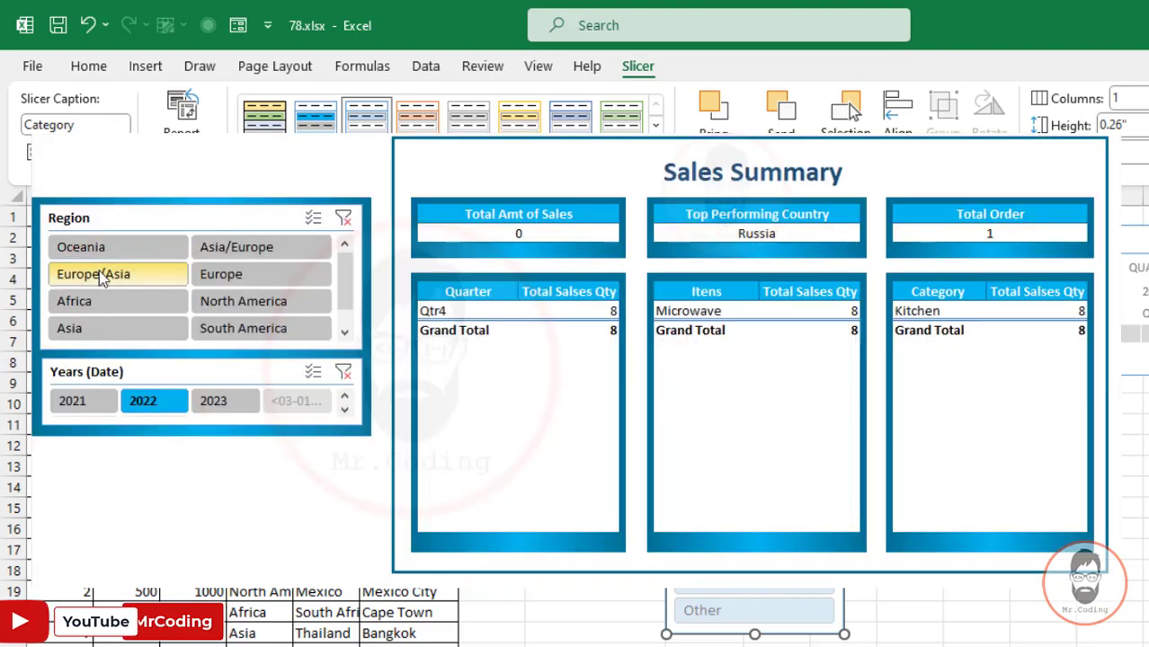
click(266, 330)
click(268, 301)
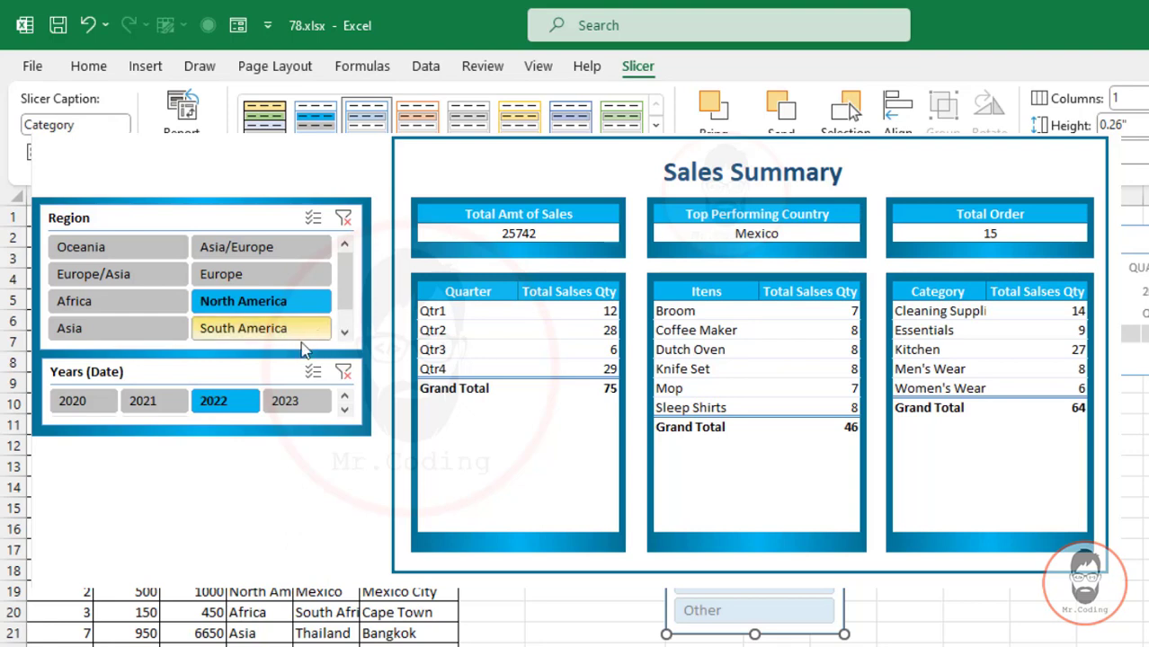
click(295, 401)
click(171, 402)
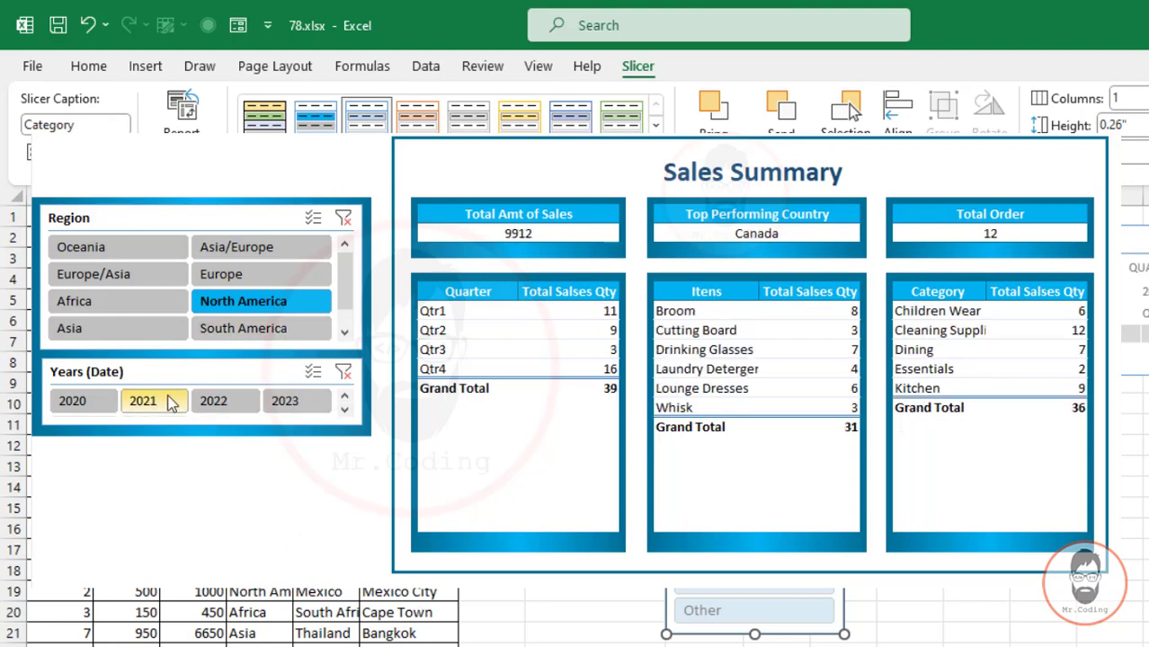
click(77, 401)
click(258, 249)
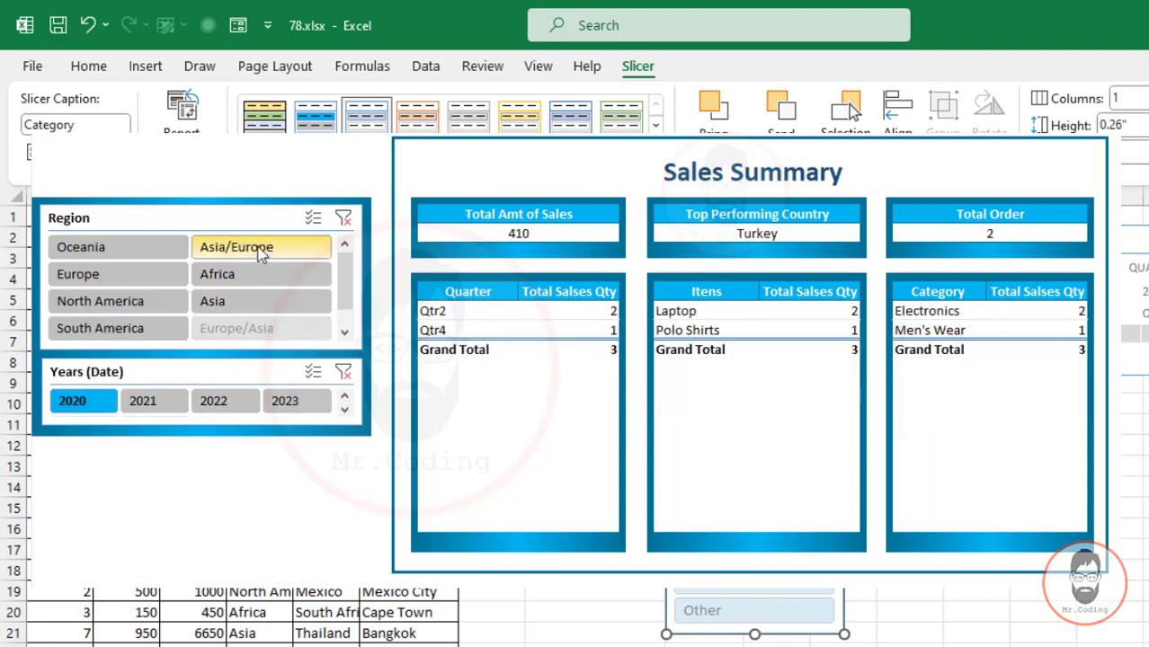
click(259, 270)
click(225, 304)
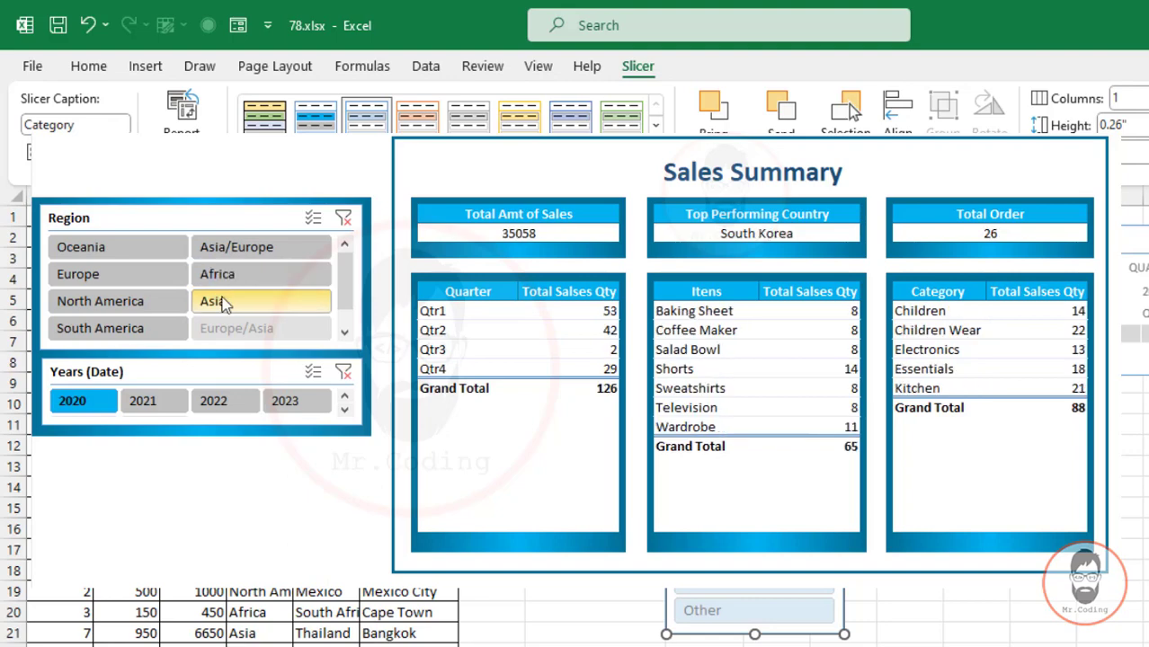
click(98, 252)
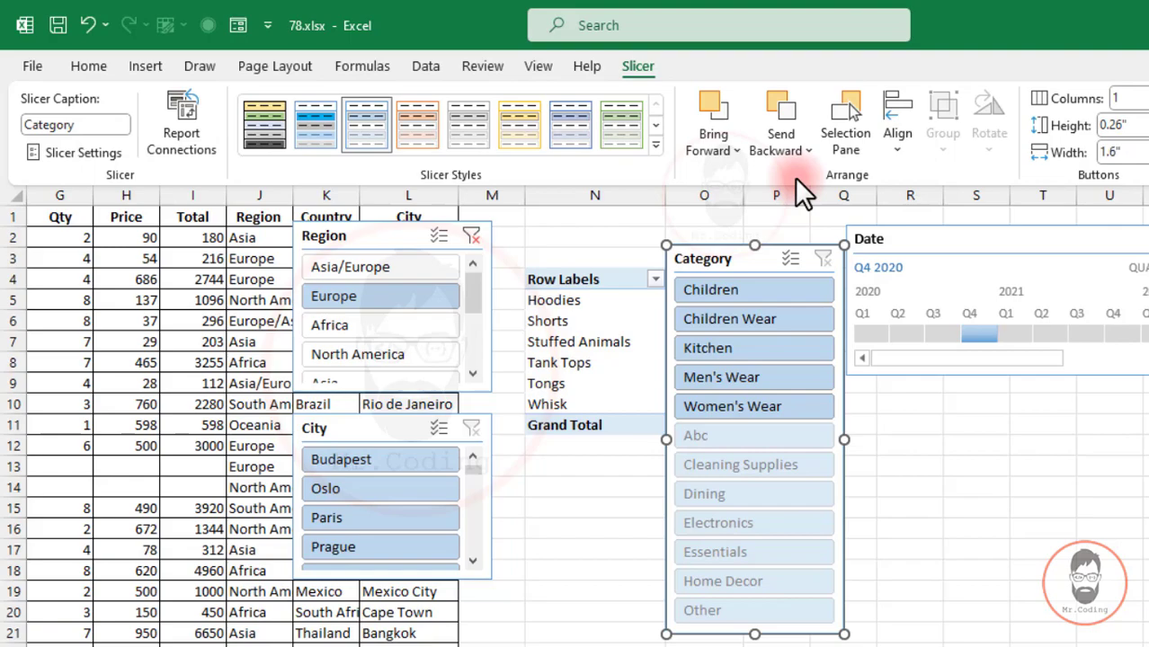
Change the Category slicer's caption to Item Category
drag(698, 259, 731, 242)
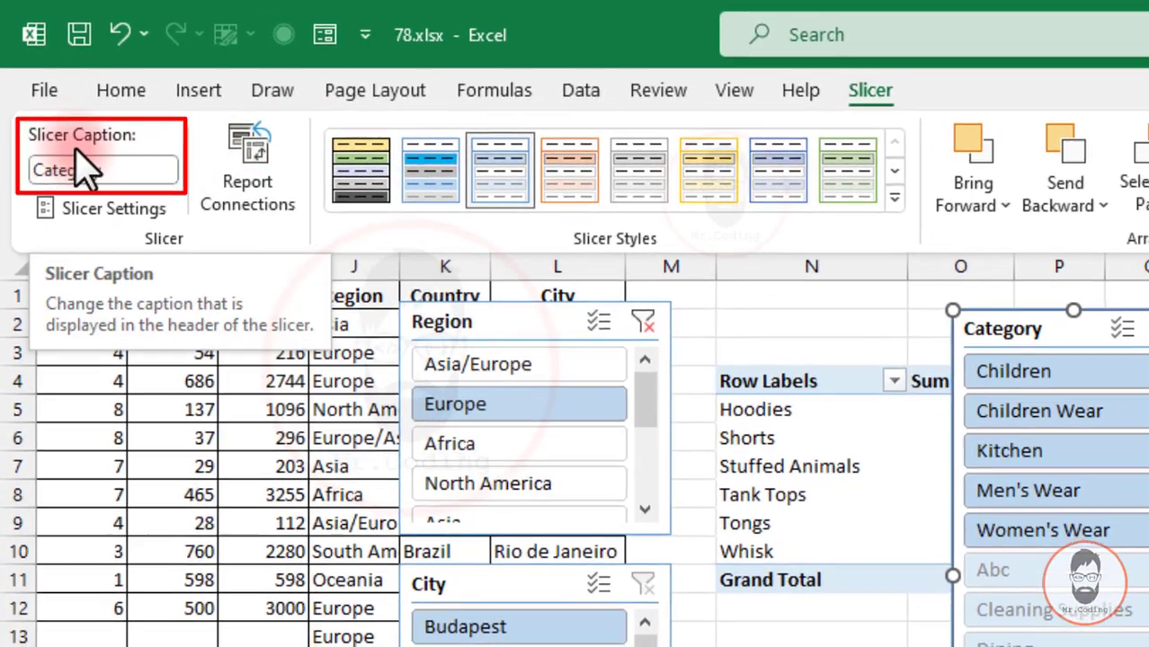
drag(1005, 330, 963, 325)
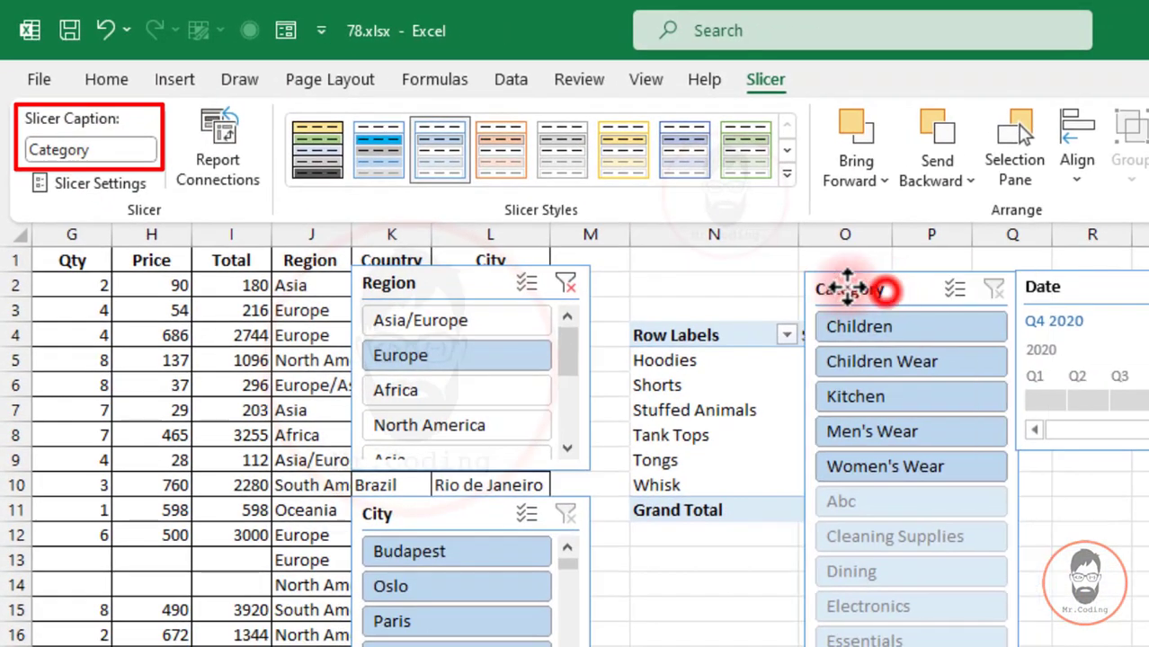
click(848, 288)
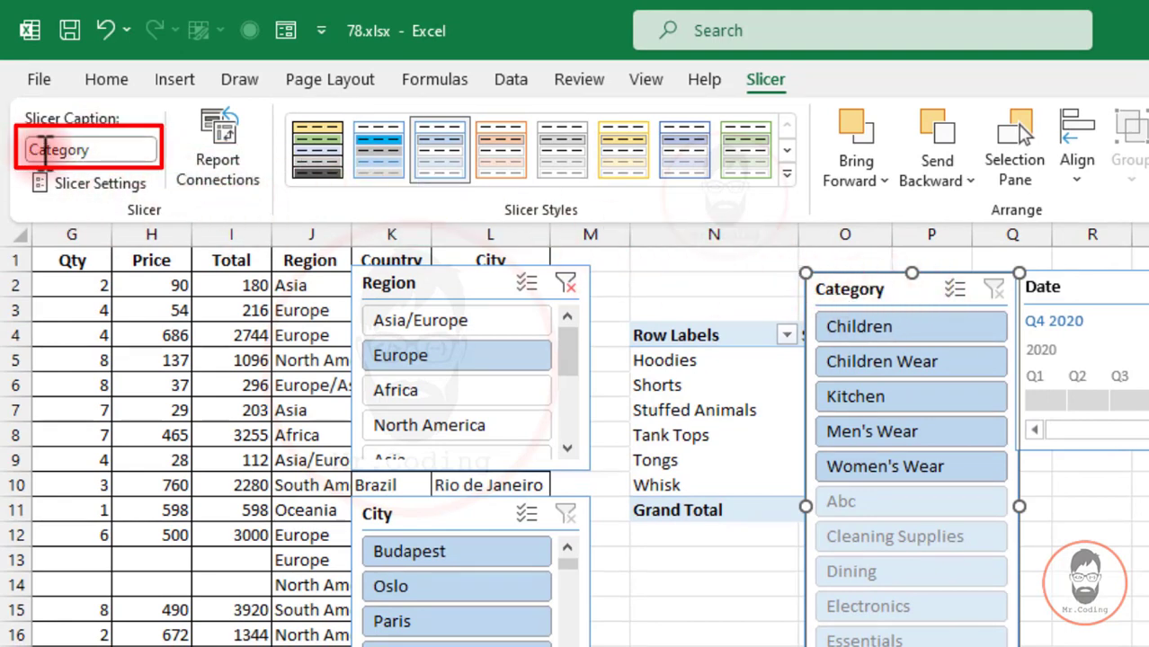
click(41, 149)
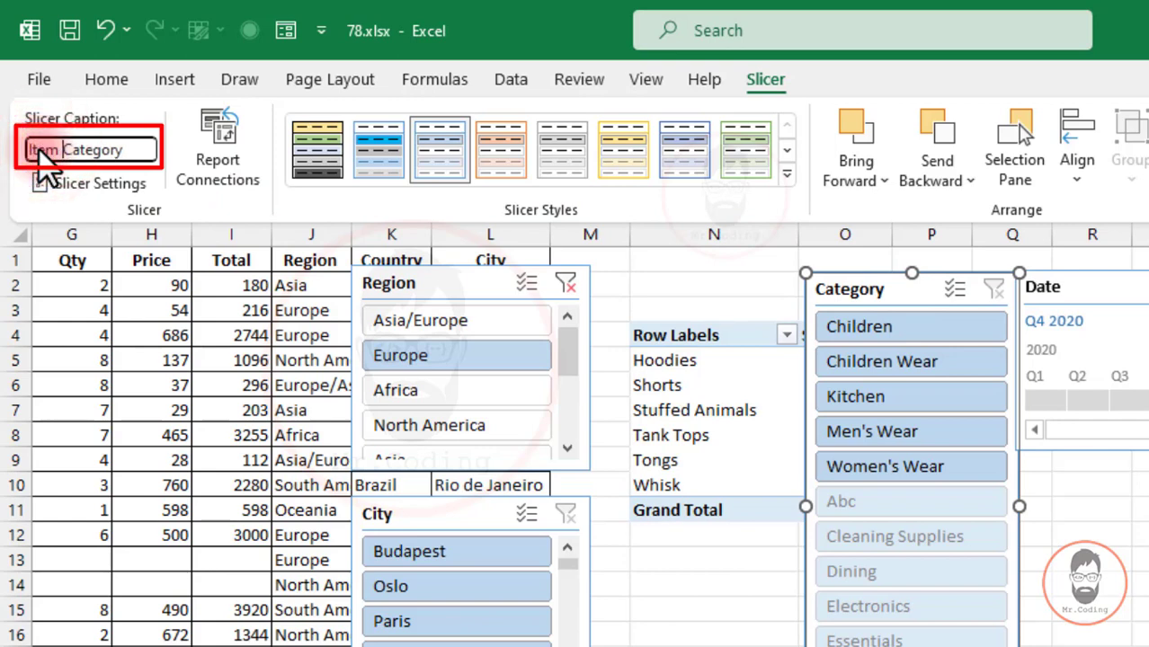
key(Return)
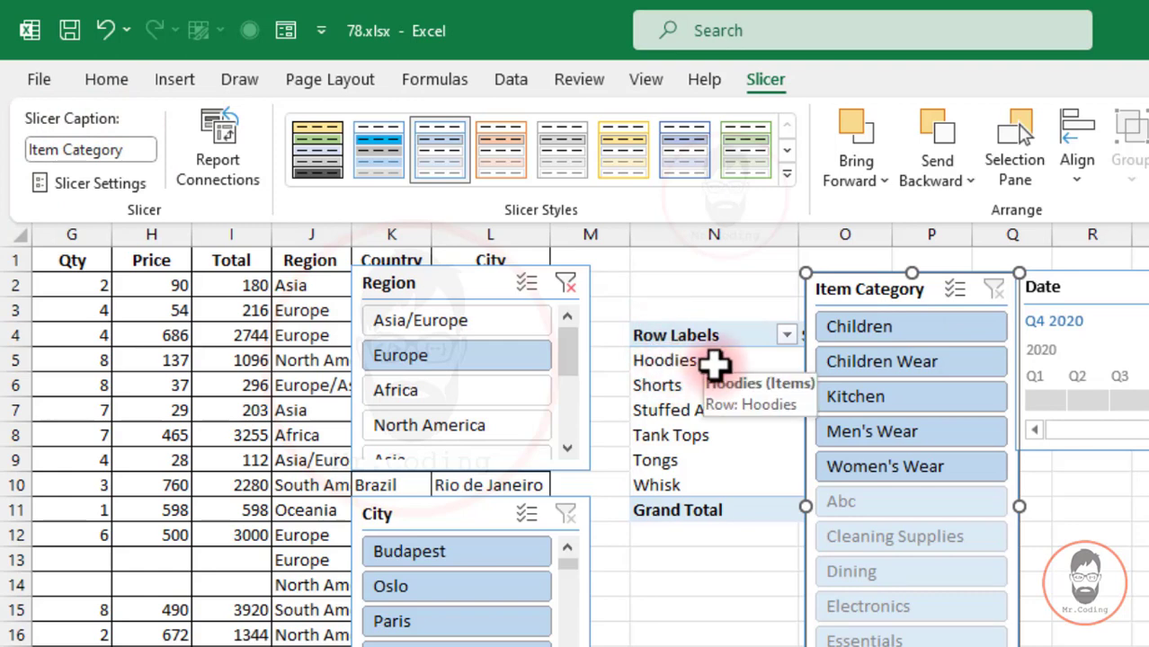
Select the PivotTable, the Item Category slicer and the Region slicer in turn to compare the tools offered for each
click(713, 365)
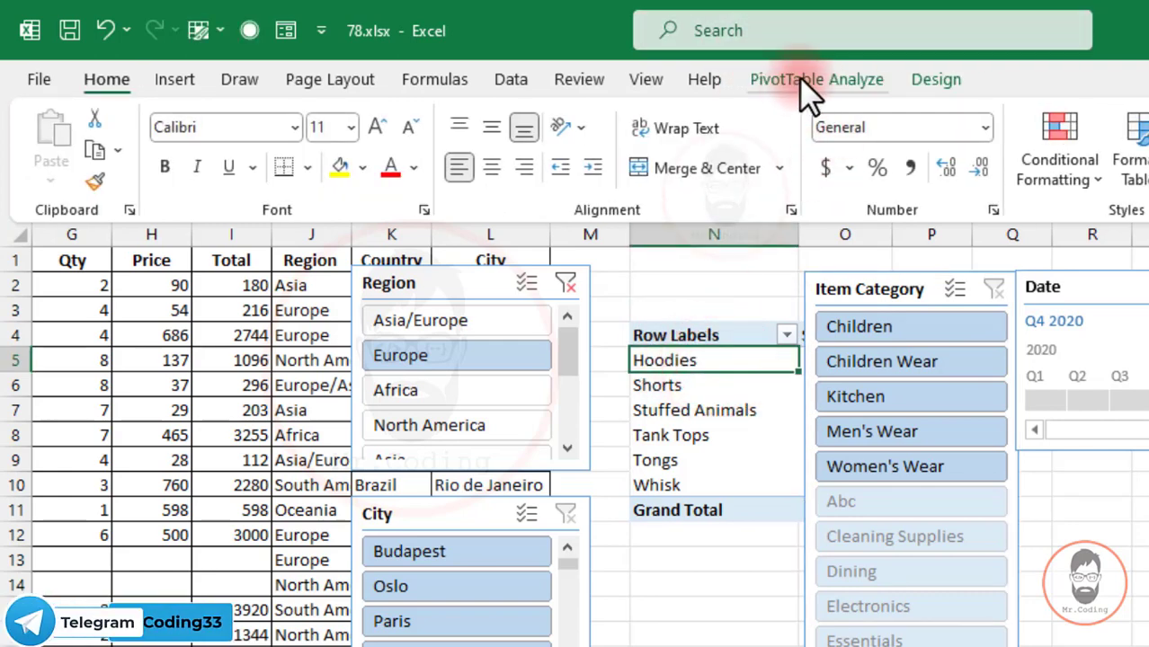
click(825, 290)
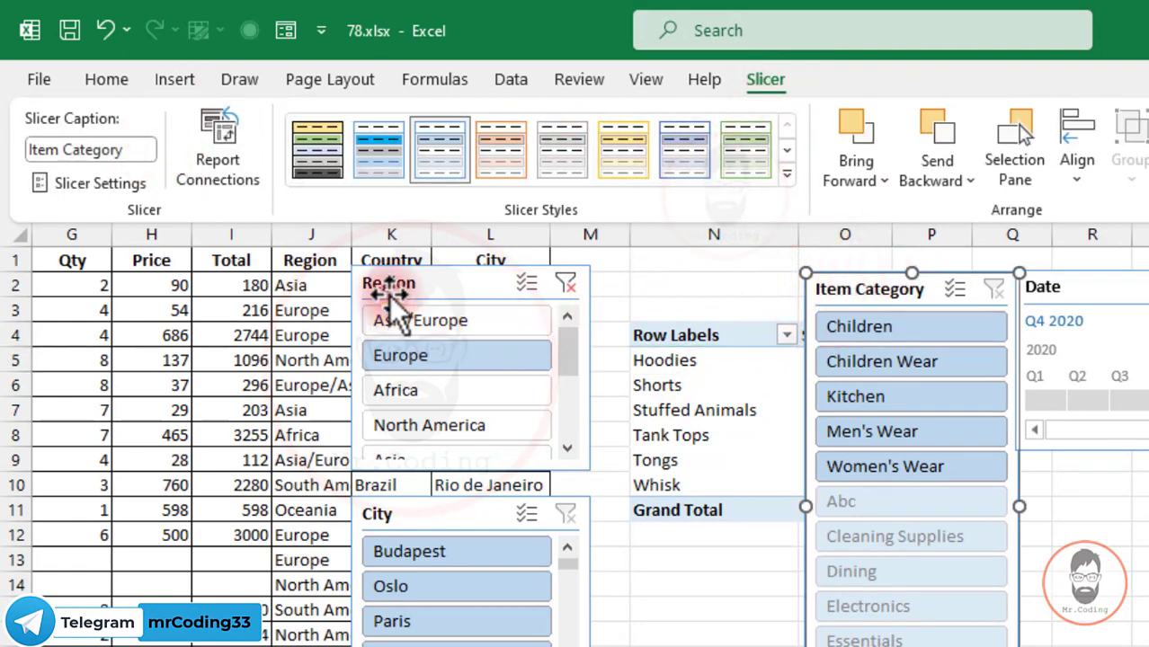
click(437, 286)
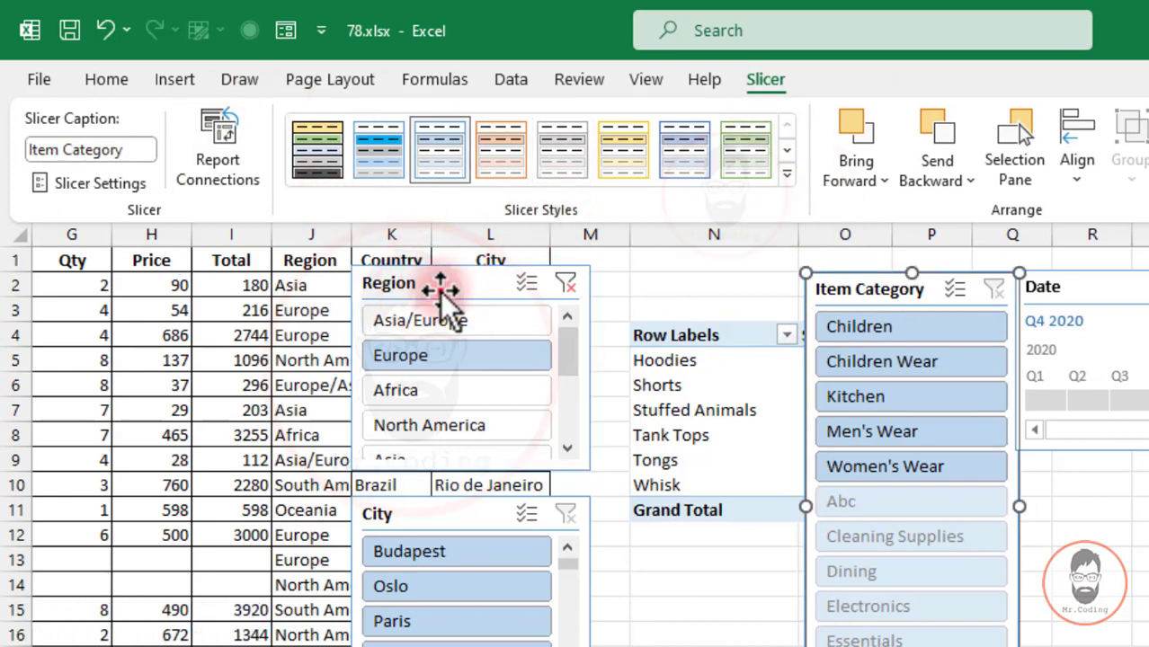
click(439, 290)
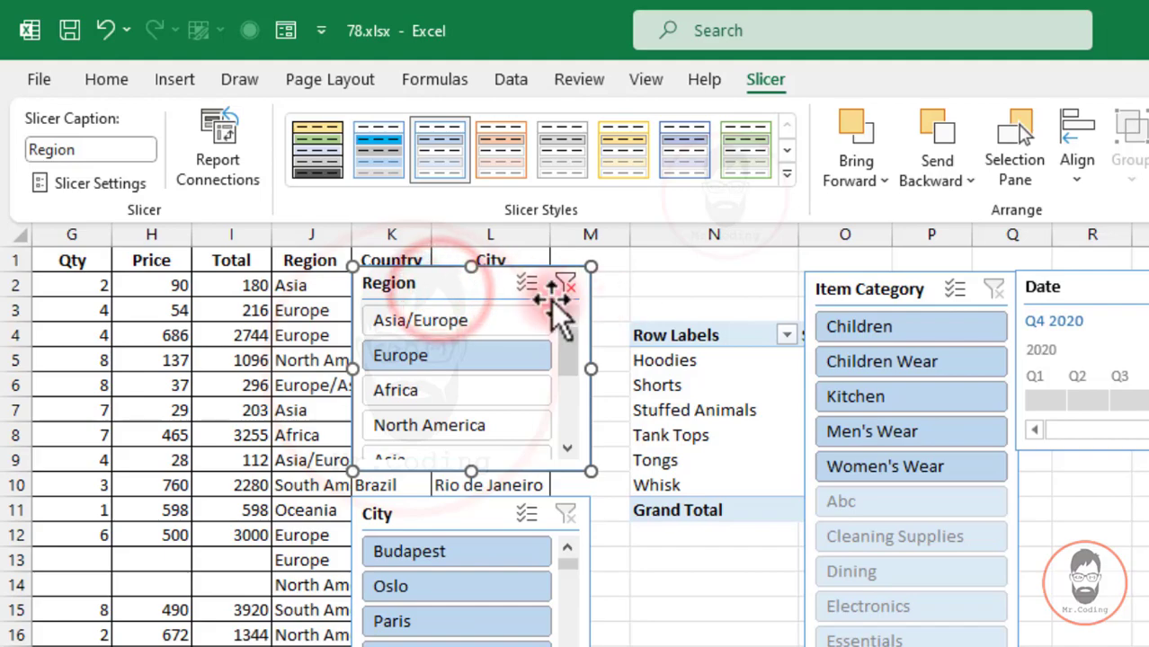
Turn off the header display of the Item Category slicer in its settings, keeping the slicer visible beside the dialog
drag(829, 289, 789, 289)
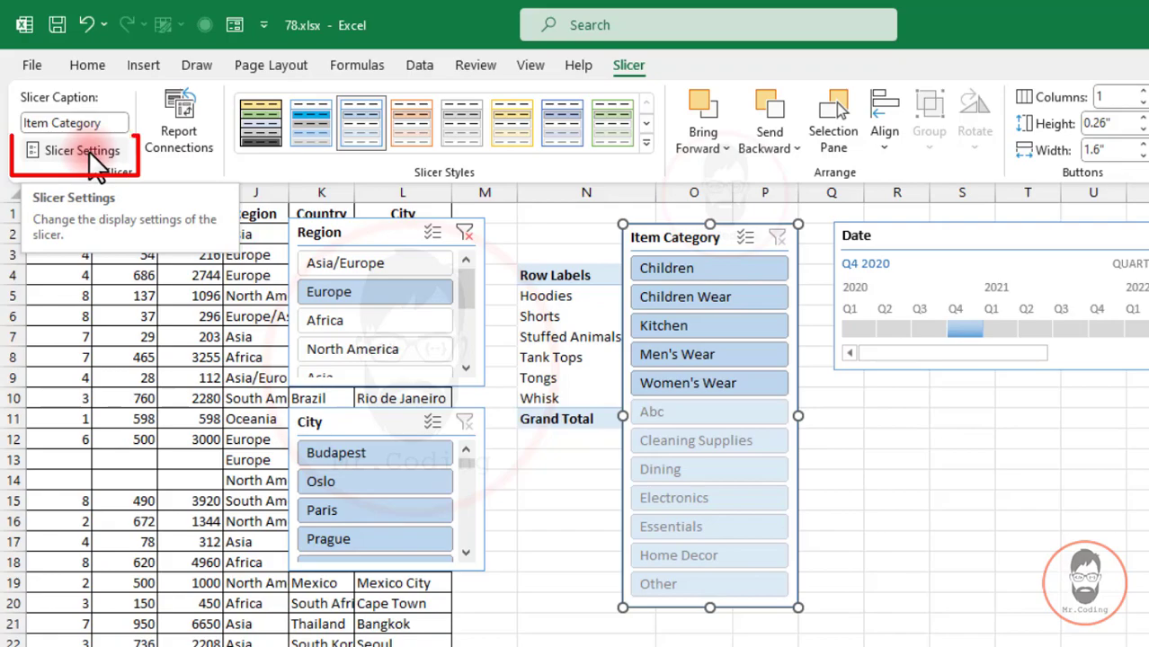
click(88, 150)
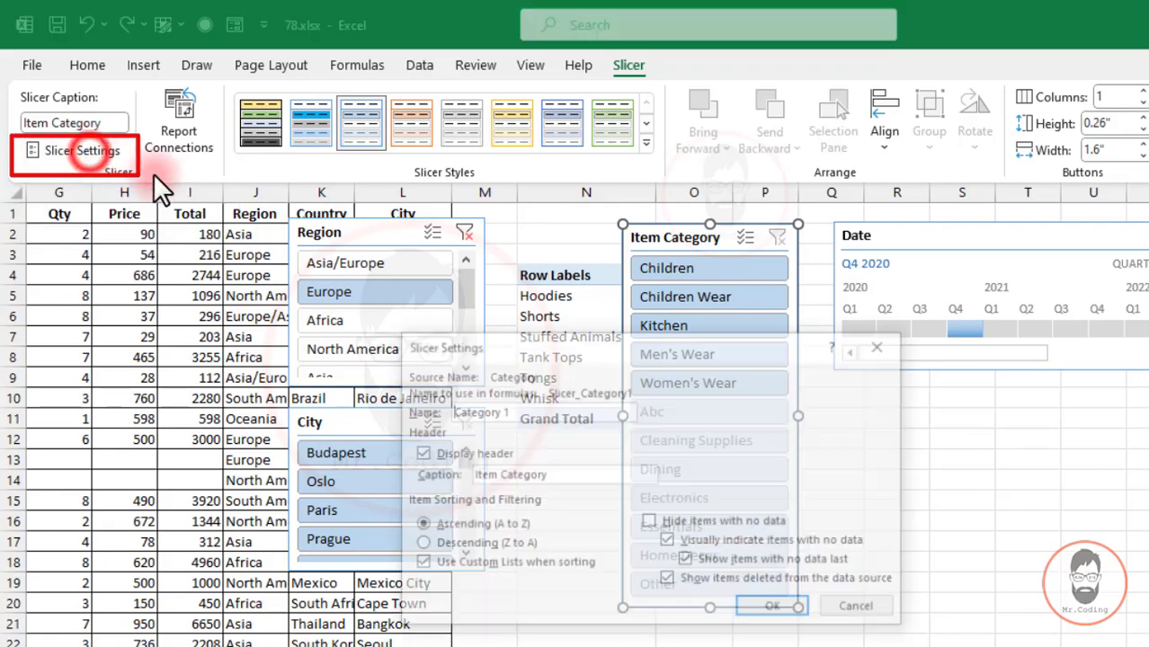
drag(517, 343, 219, 222)
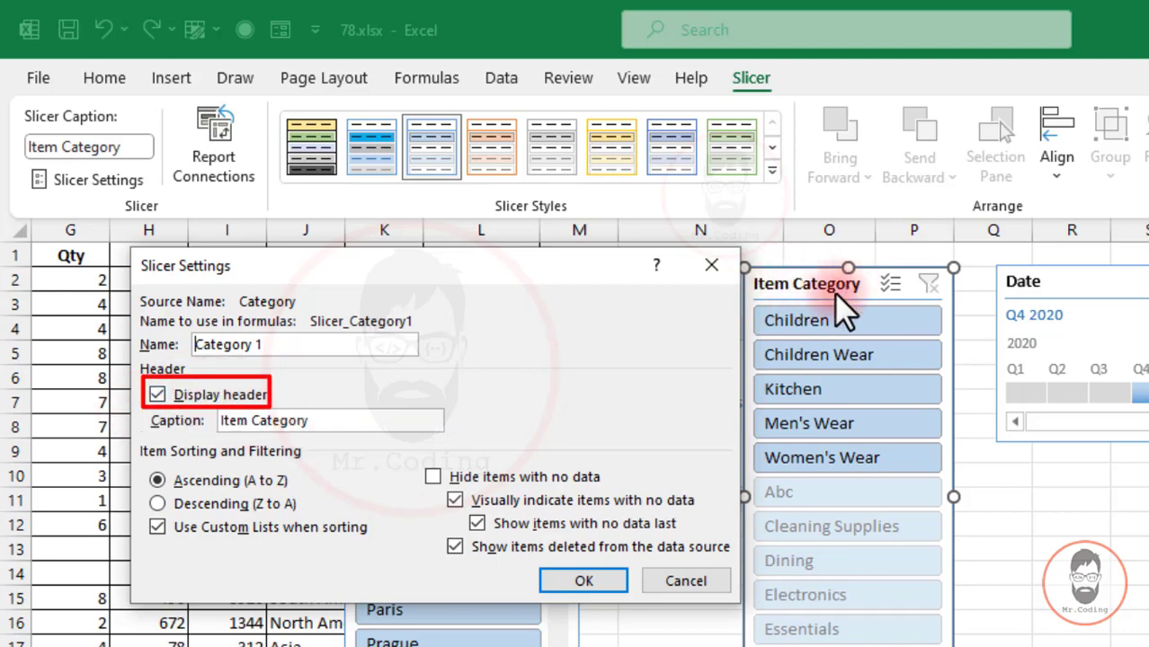
click(156, 393)
click(577, 581)
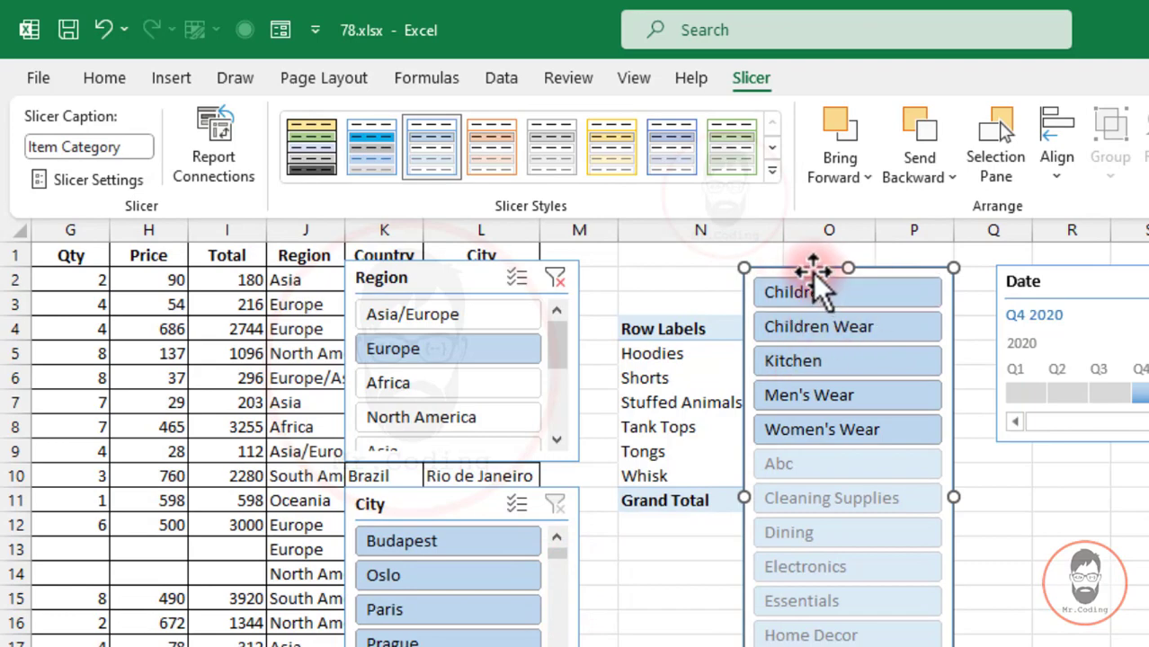
Turn the Item Category slicer's header display back on in its settings
click(75, 179)
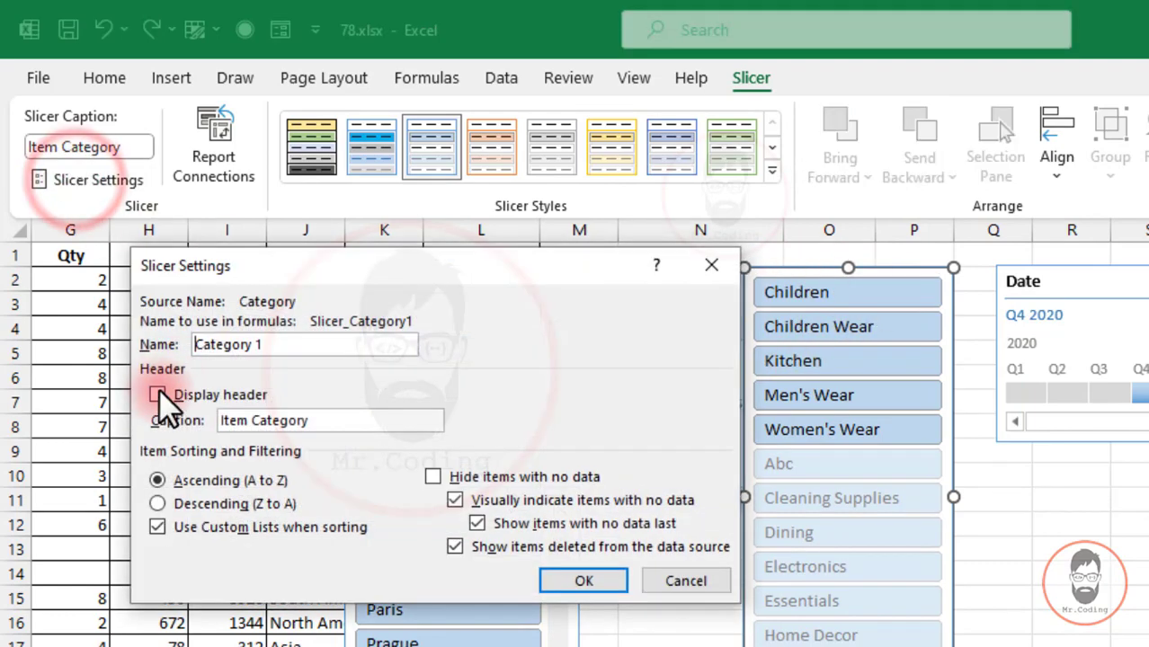
click(158, 396)
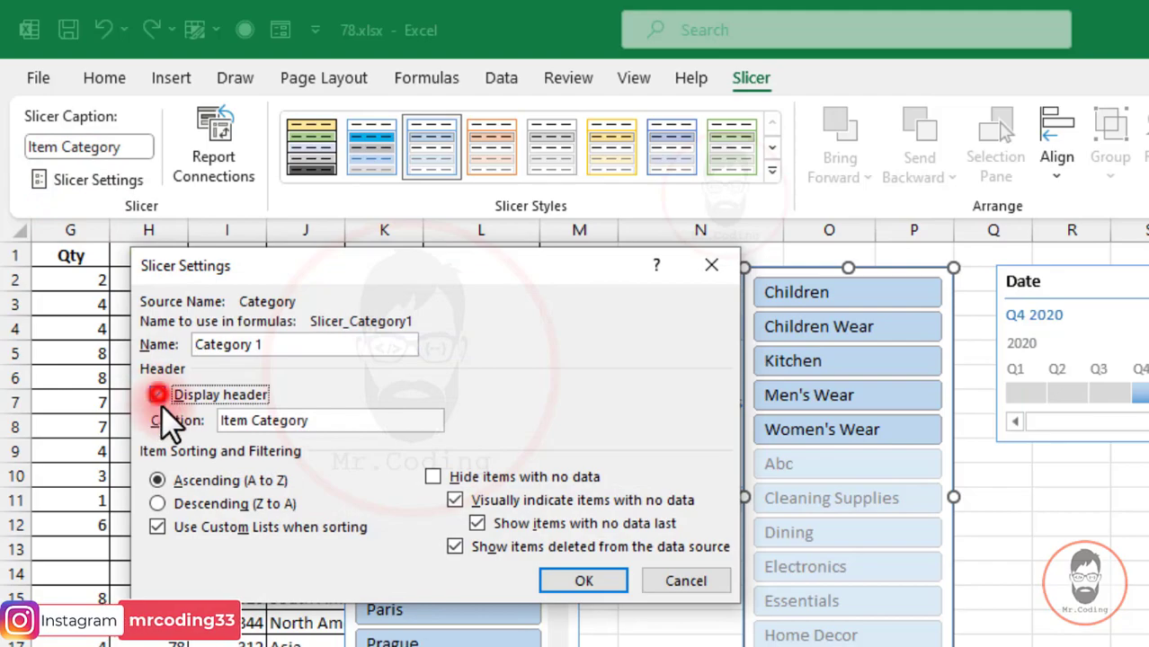
click(582, 564)
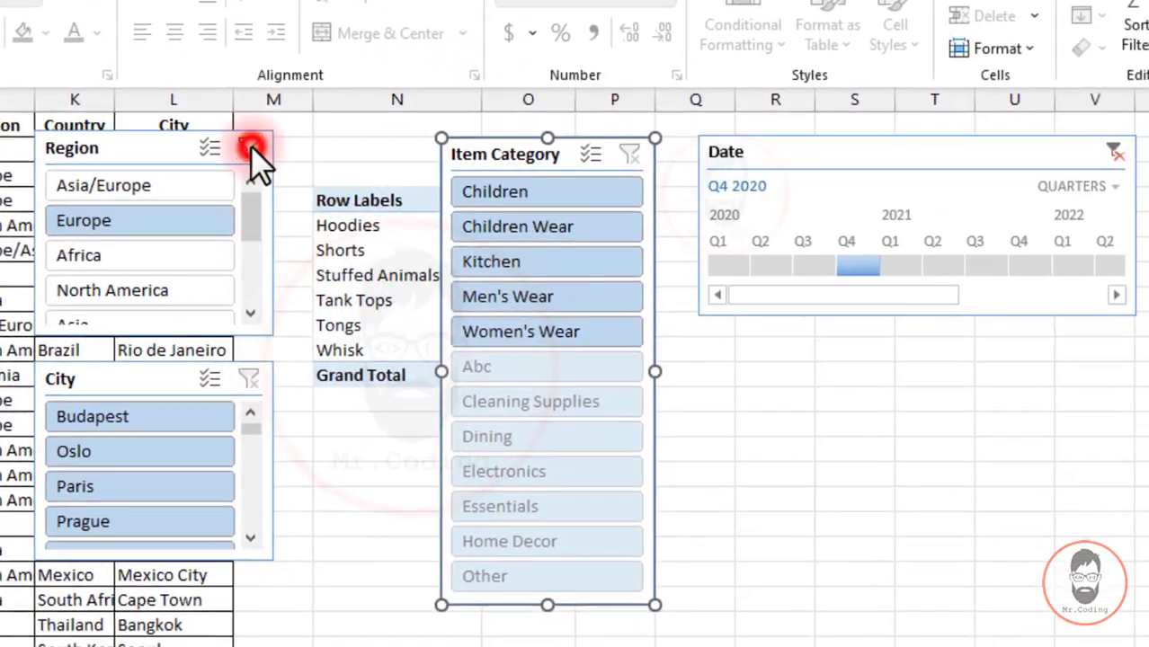
Clear the filters on the Region slicer and the Date timeline, and move the Item Category slicer over to column O
click(565, 283)
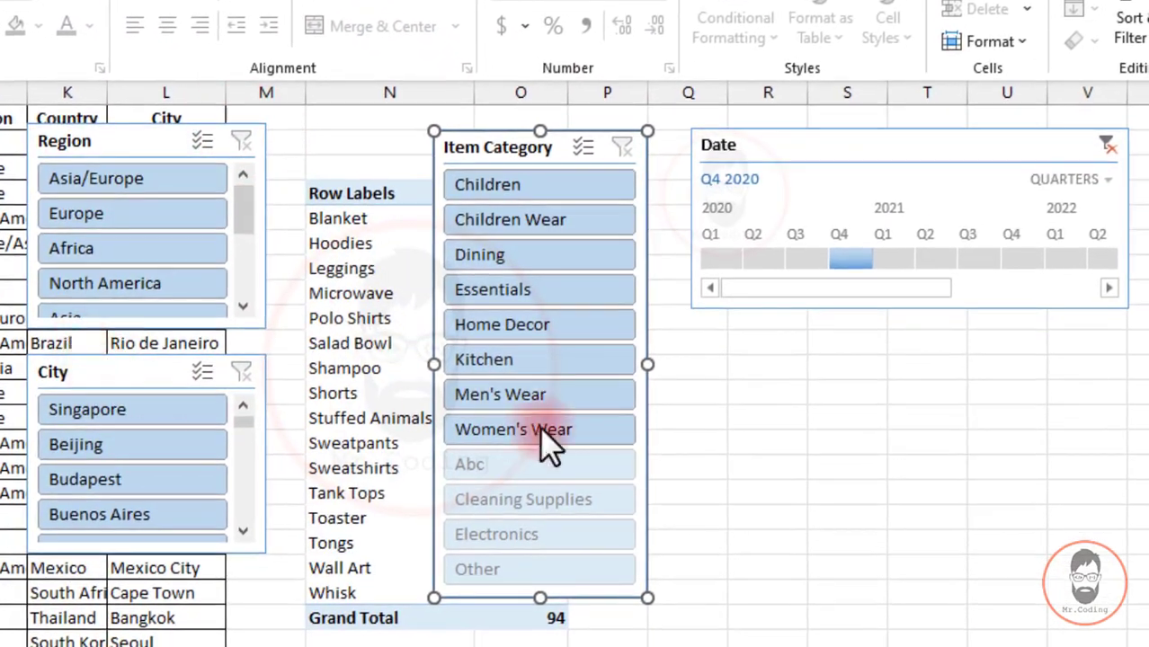
click(1109, 145)
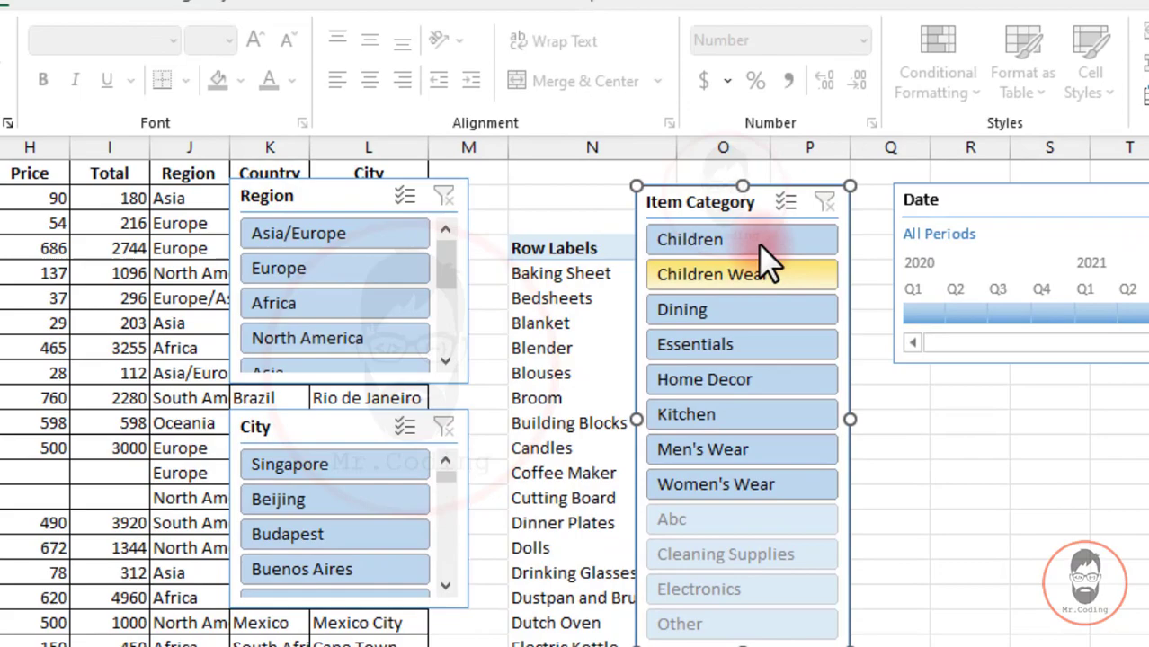
drag(691, 203, 736, 195)
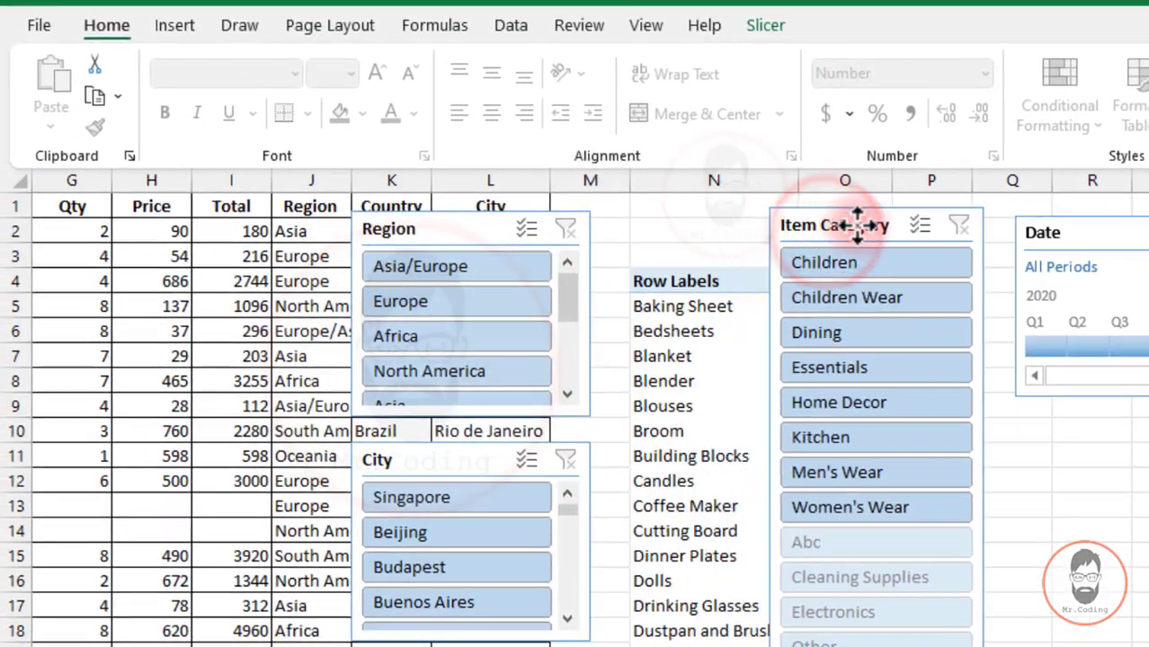
Sort the Item Category slicer's items in descending order (Z to A) in its settings
click(768, 22)
click(91, 126)
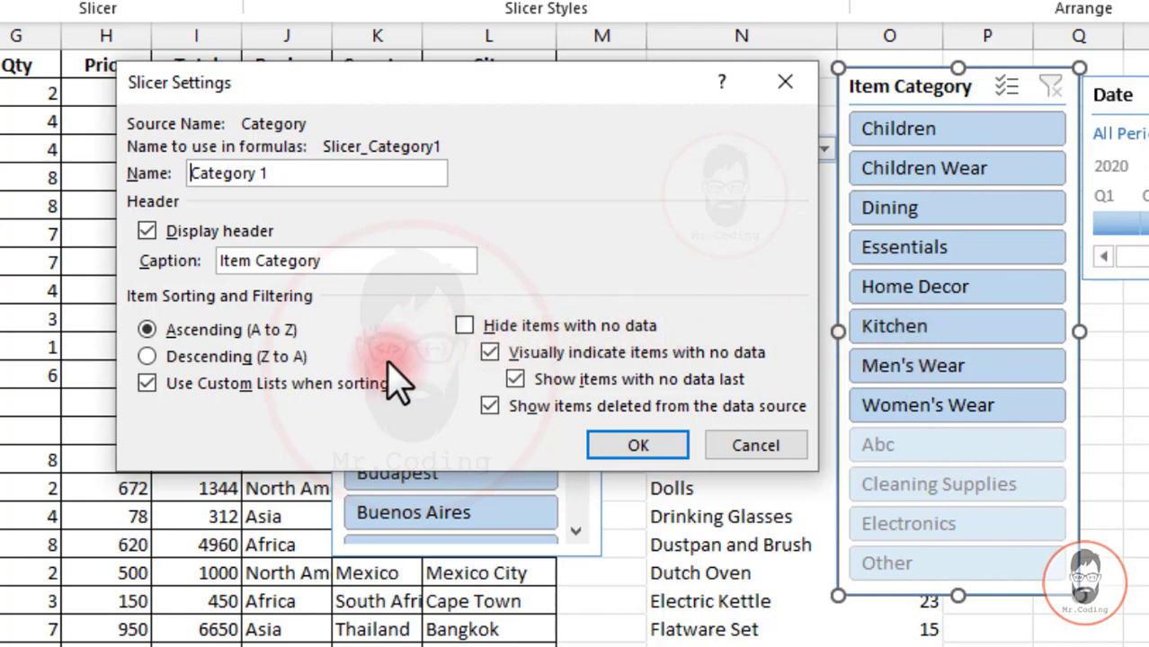
click(147, 357)
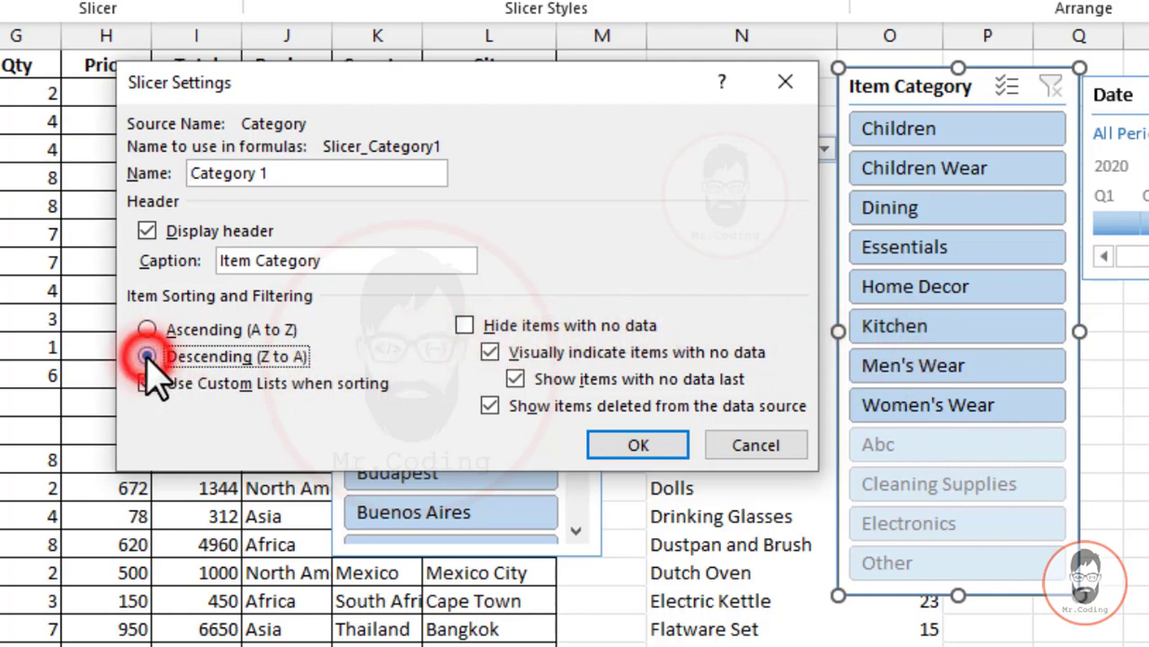
click(634, 445)
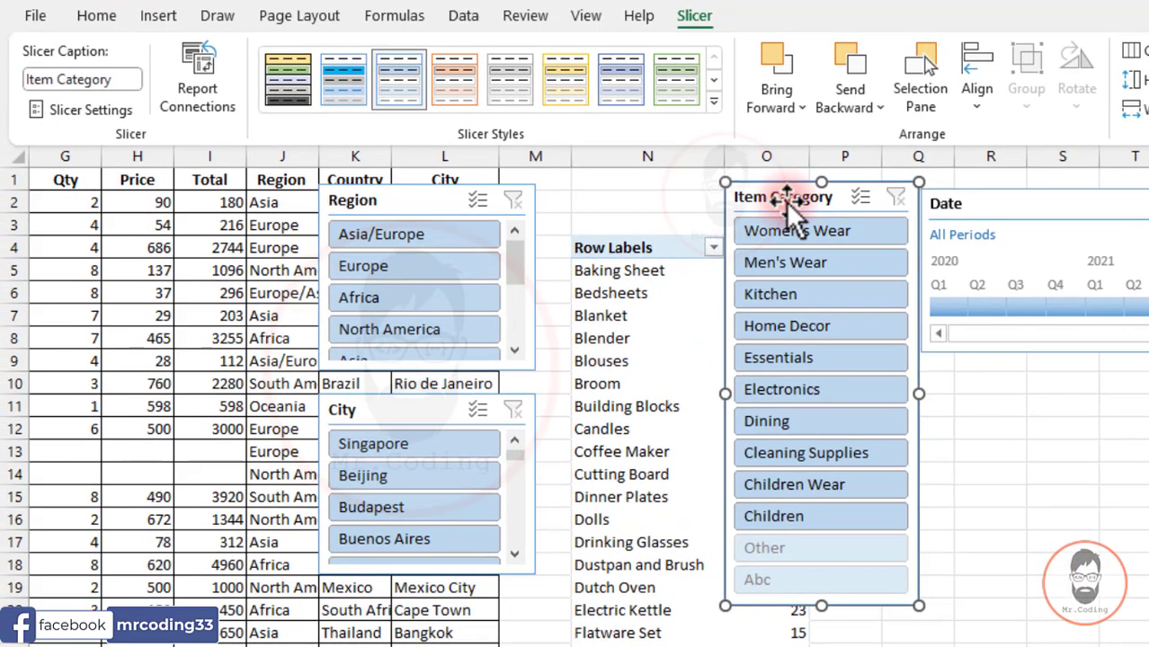
Return the Item Category slicer's item sorting to ascending order (A to Z)
click(900, 105)
click(81, 108)
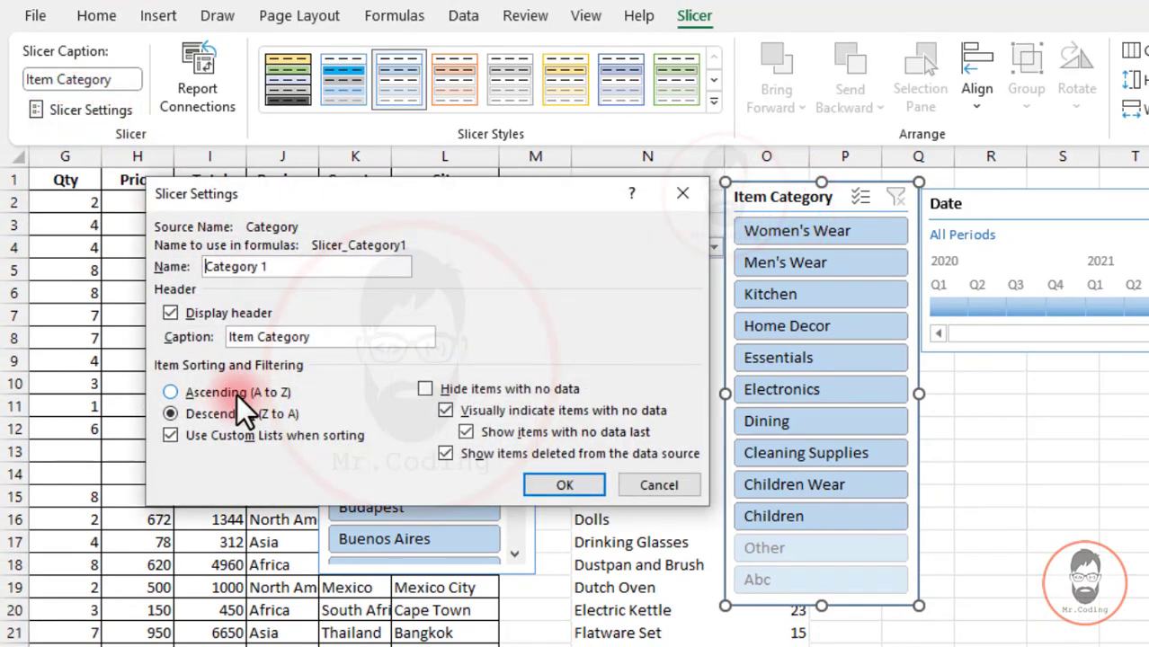
click(236, 394)
click(577, 485)
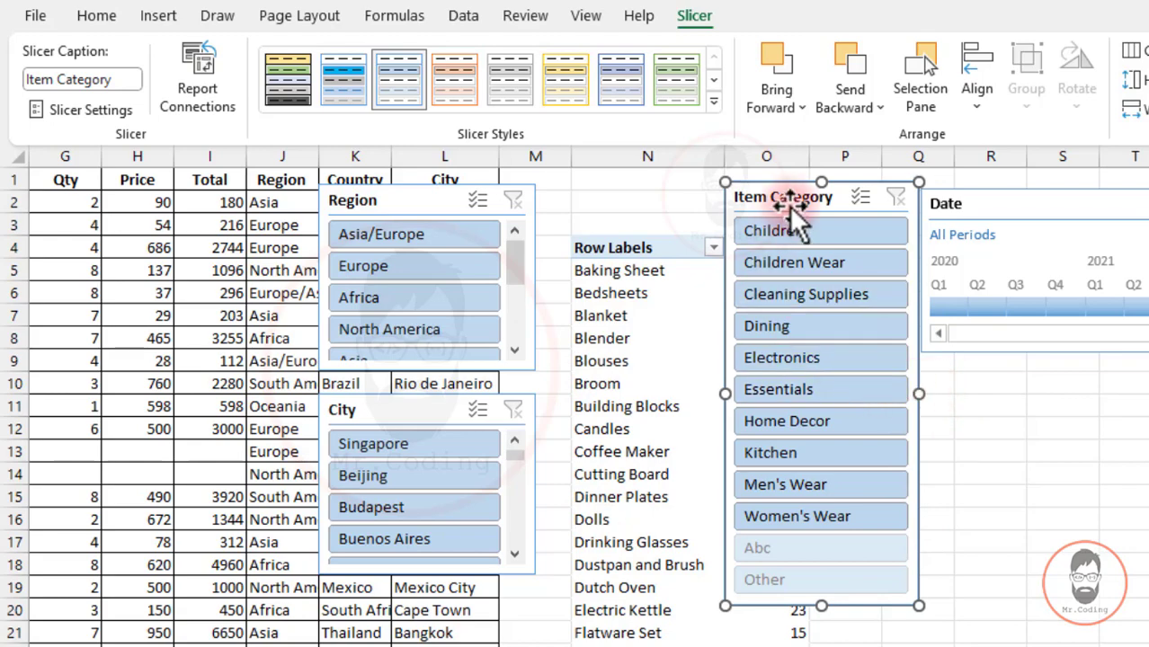
Review the Item Category slicer's sorting options, including Use Custom Lists when sorting, and close the settings without changes
click(75, 111)
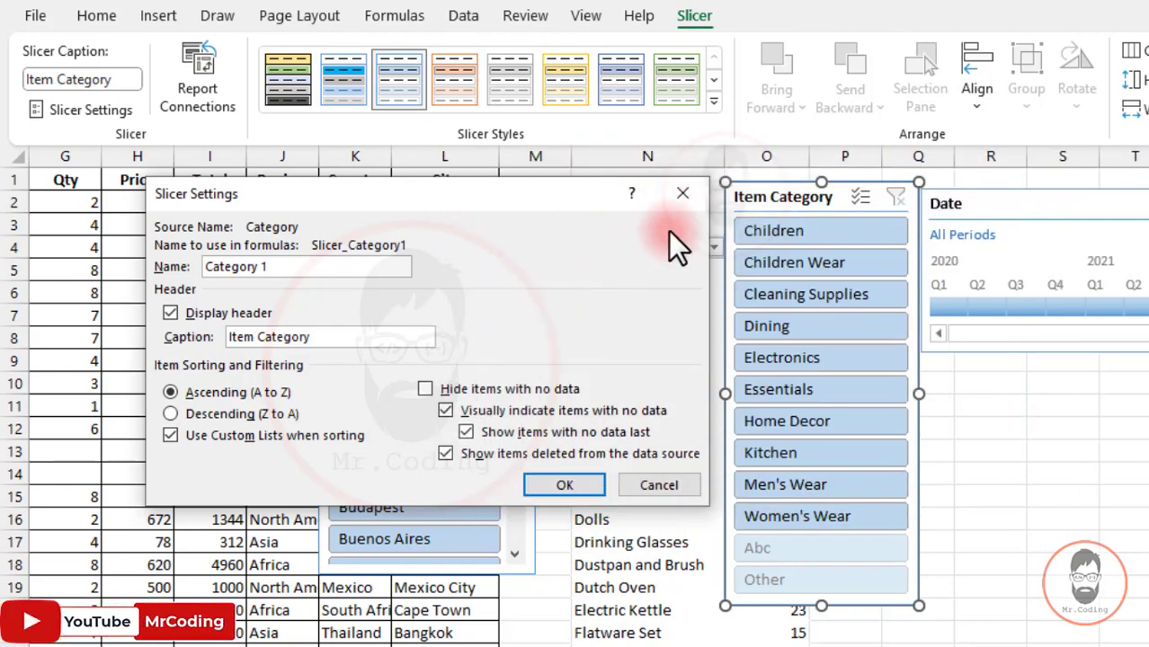
click(686, 196)
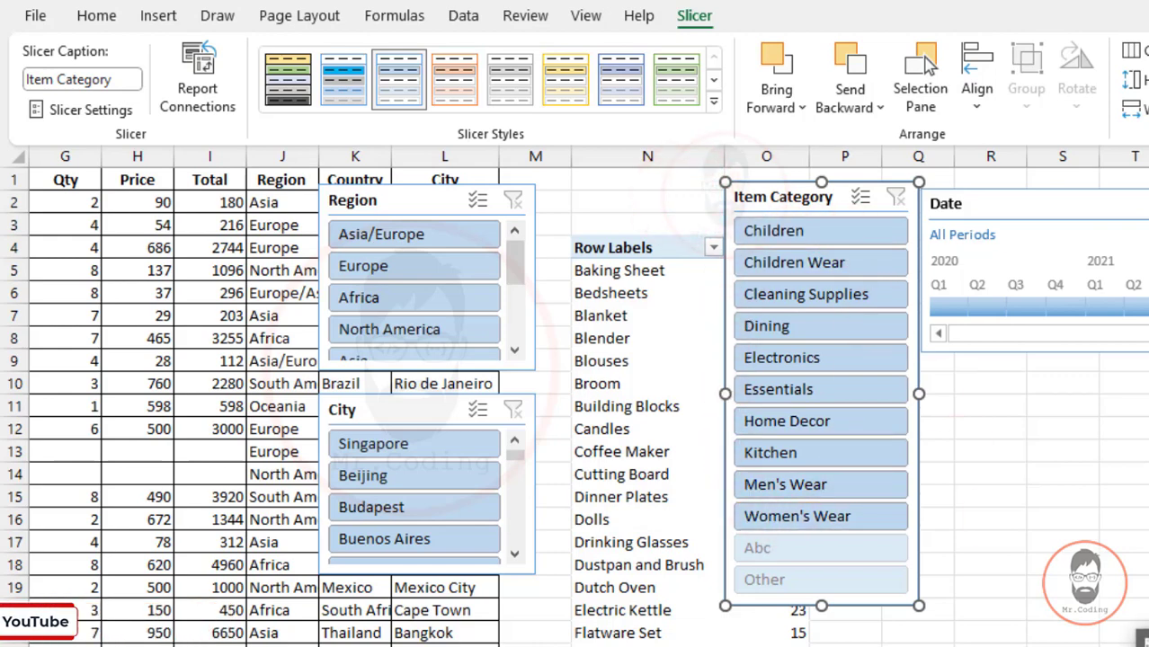
Bring up the Notepad window with the category list and place it beside the Item Category slicer
click(1140, 640)
drag(829, 60, 1079, 108)
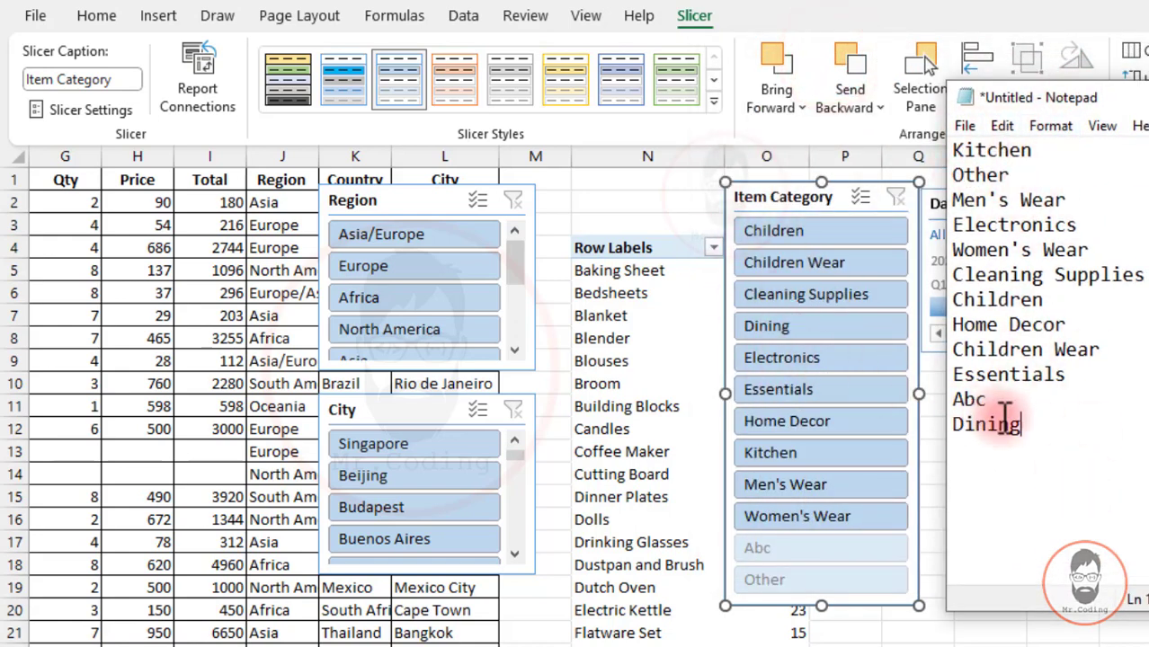
Copy the entire category list, from Kitchen through Dining, in Notepad
drag(1027, 426, 940, 144)
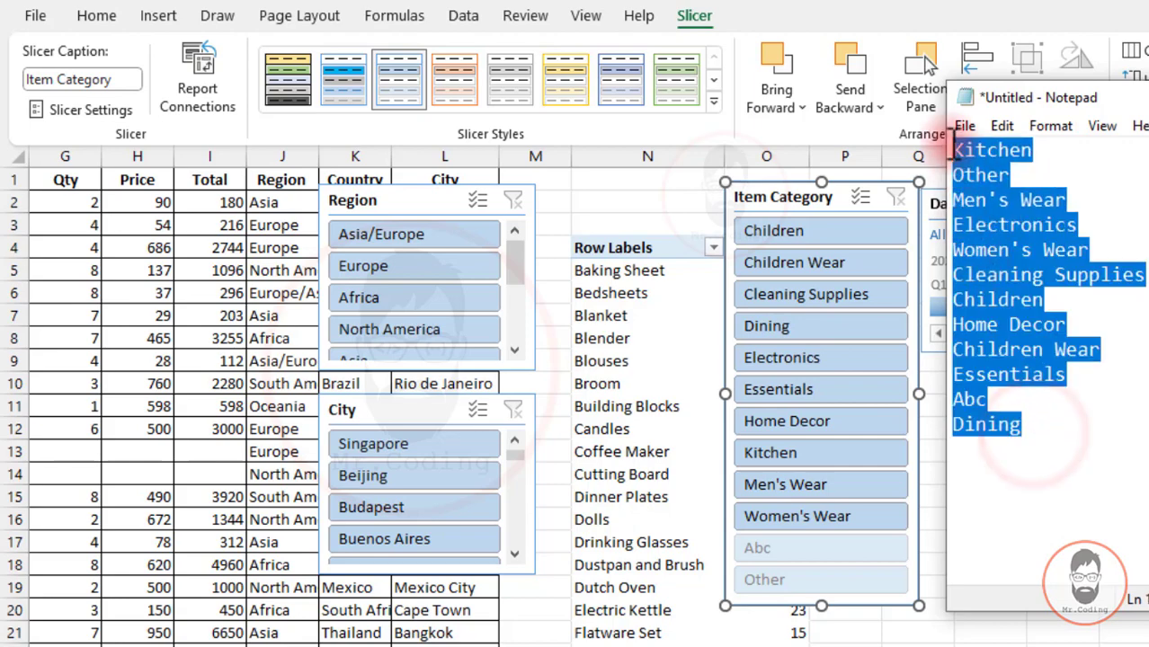
click(1016, 327)
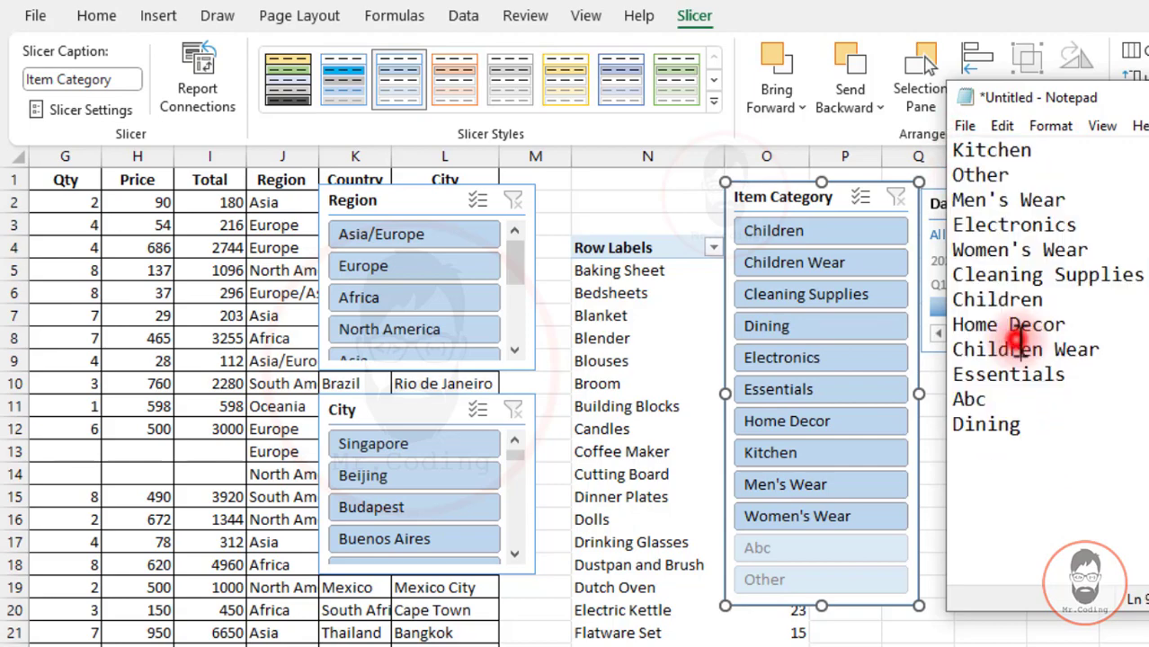
key(ctrl+a)
key(ctrl+c)
Switch to Excel and open the Custom Lists editor from the advanced Excel options
click(39, 21)
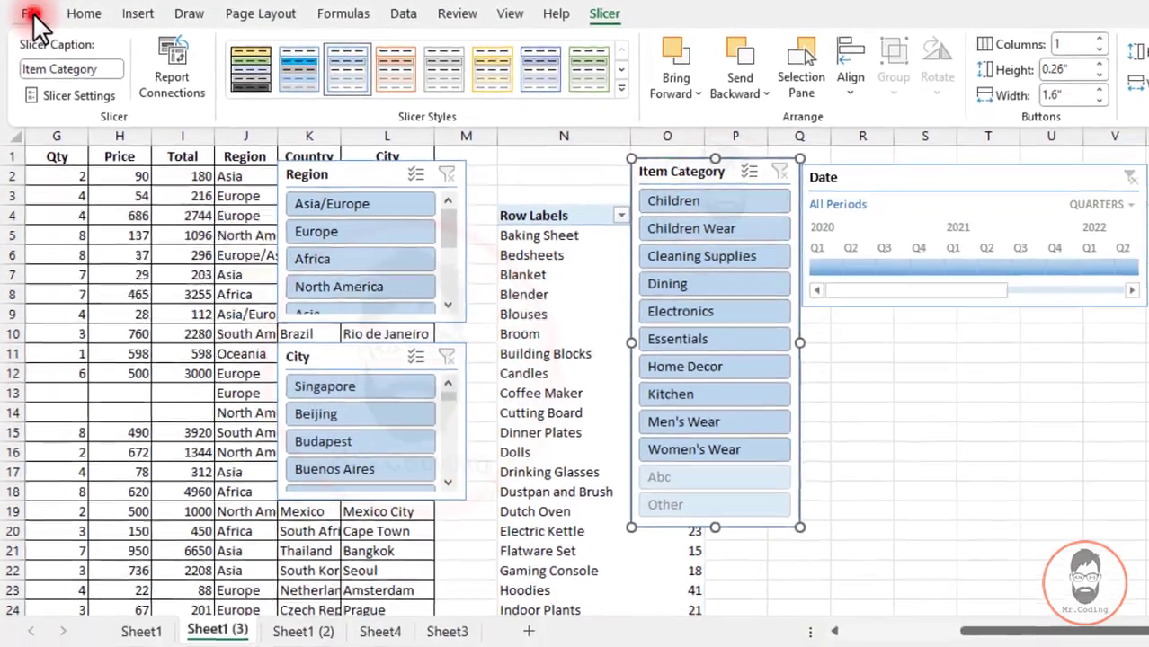
click(38, 17)
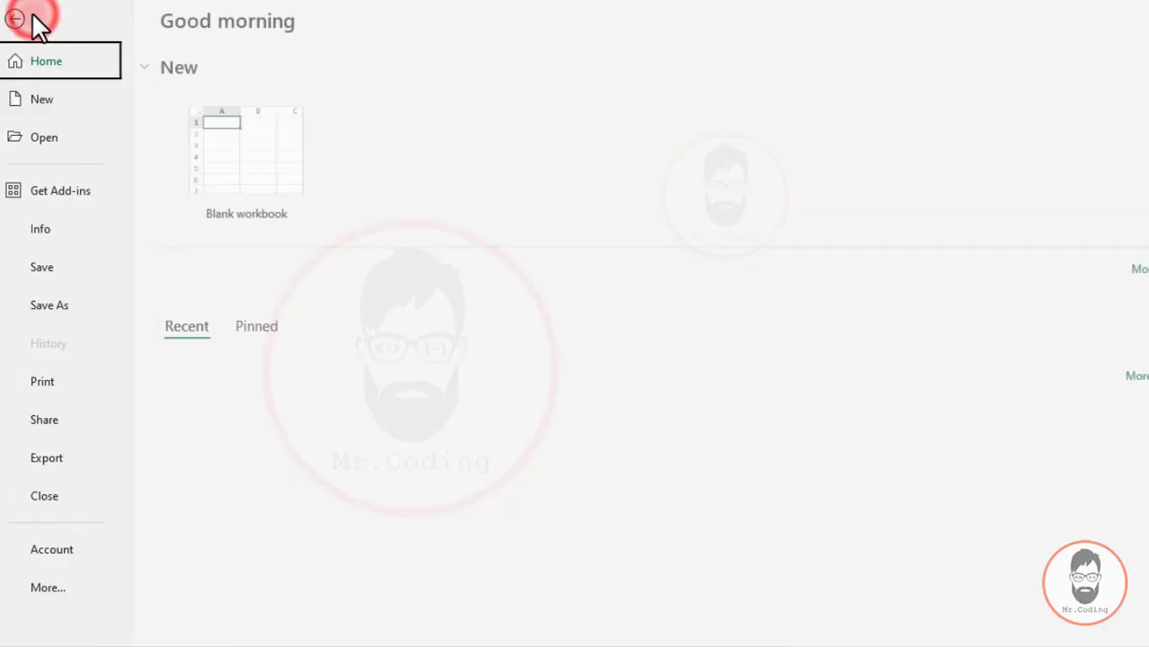
click(50, 587)
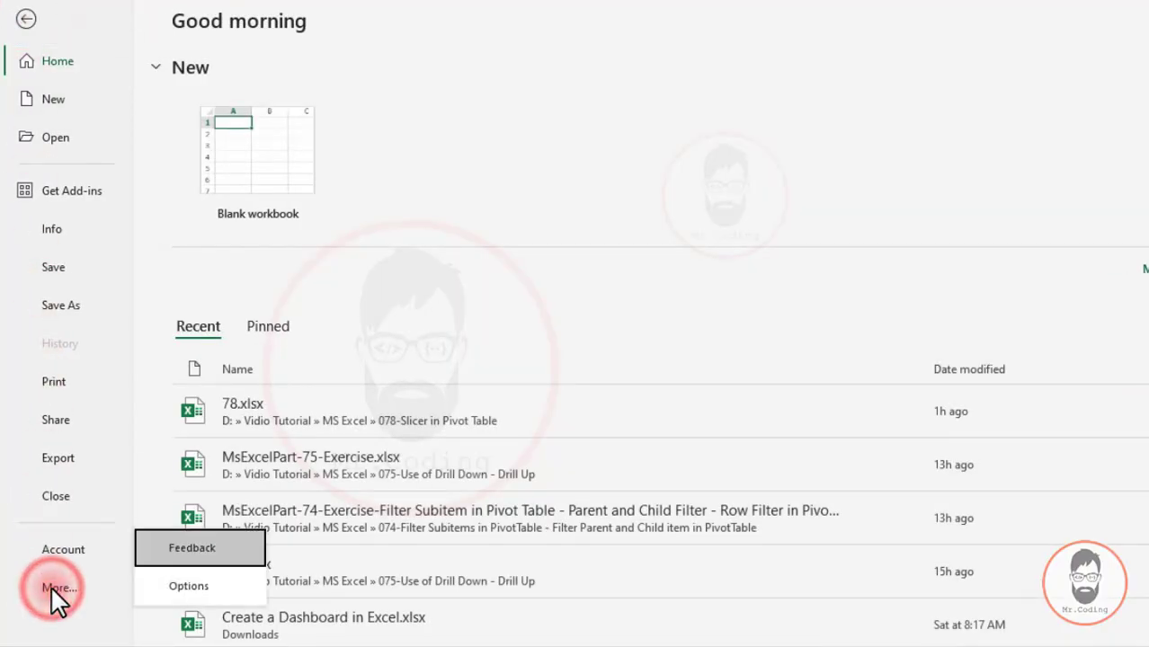
click(183, 582)
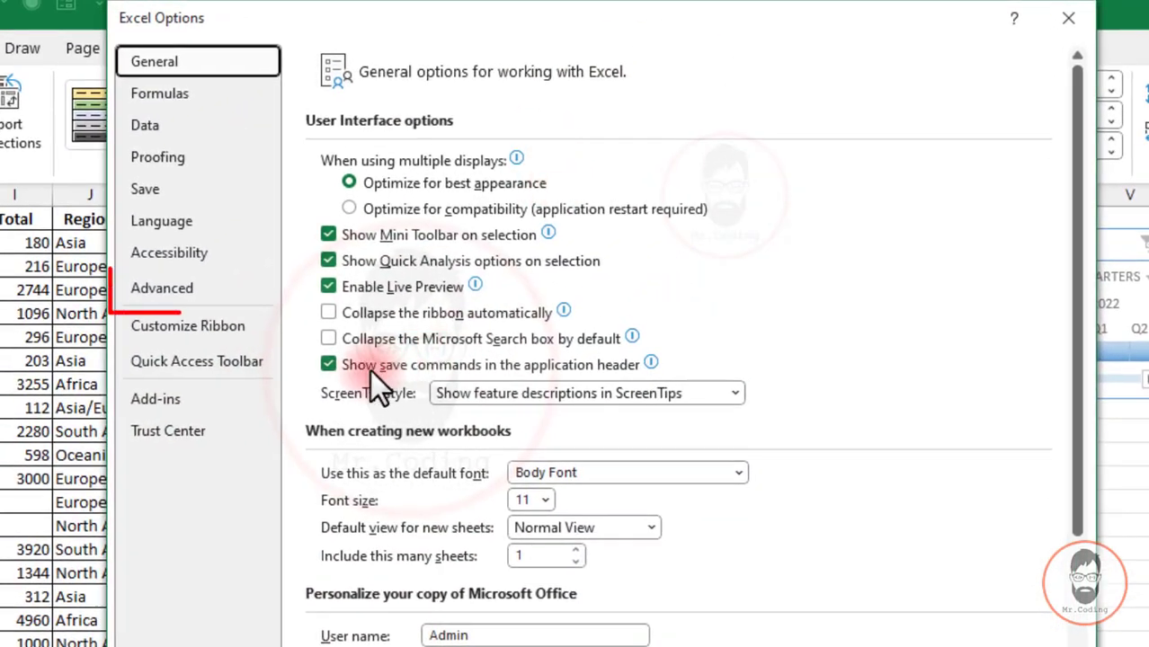
click(165, 289)
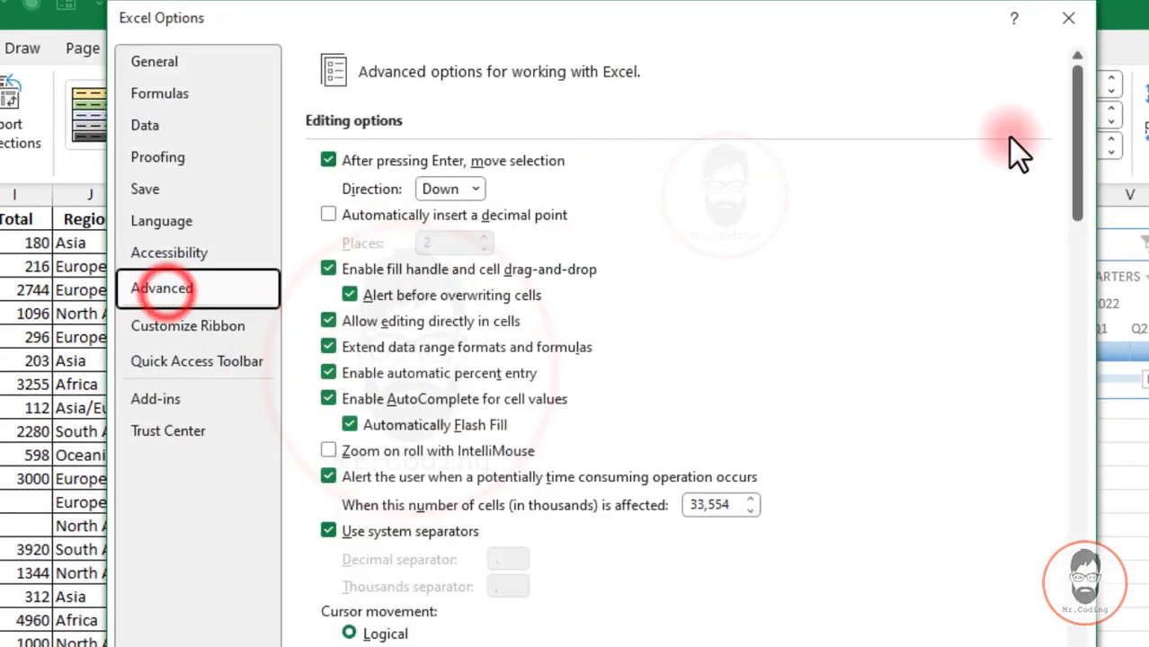
drag(1076, 95, 1065, 646)
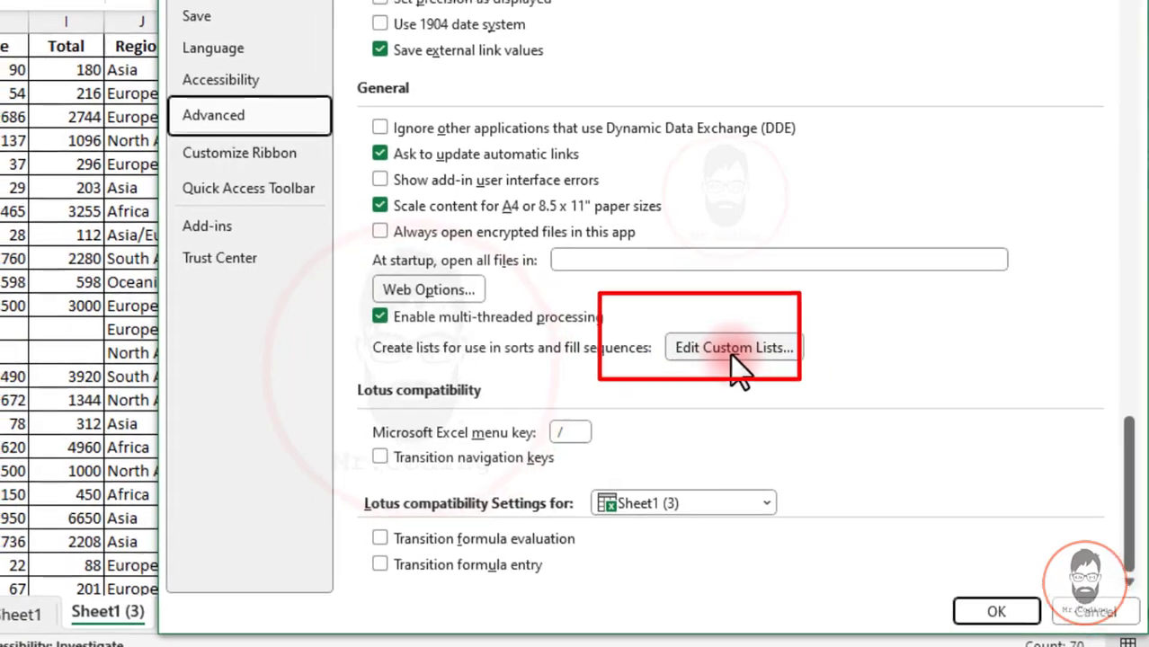
click(719, 339)
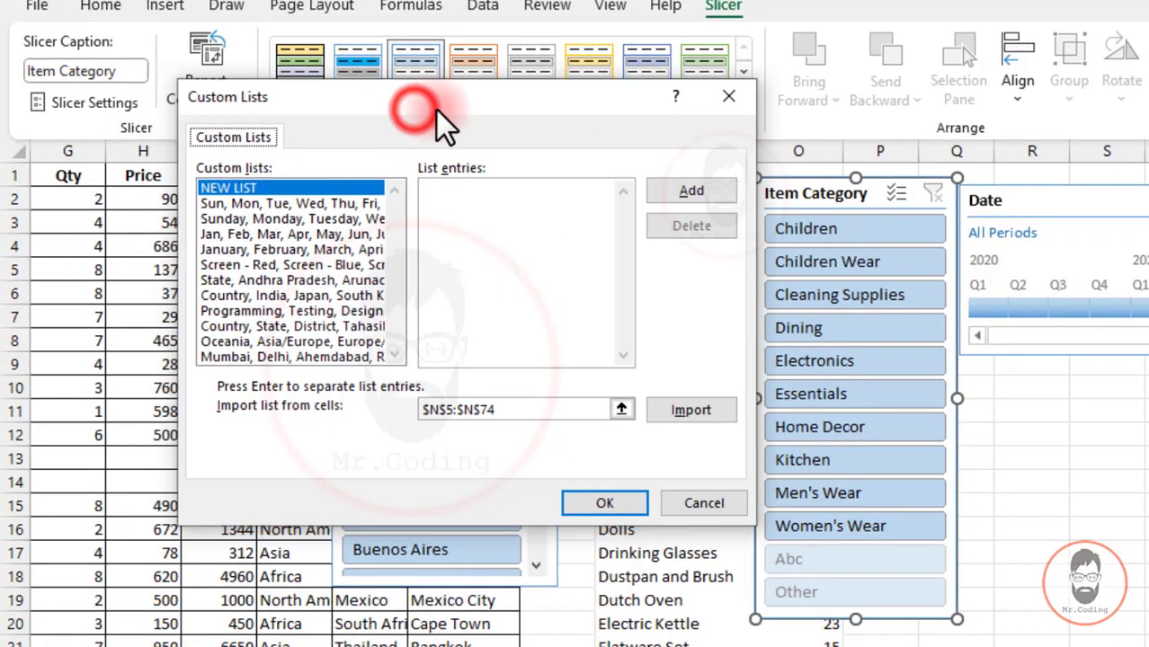
Paste the copied category list into a new custom list, add it, and confirm the Excel options
click(426, 203)
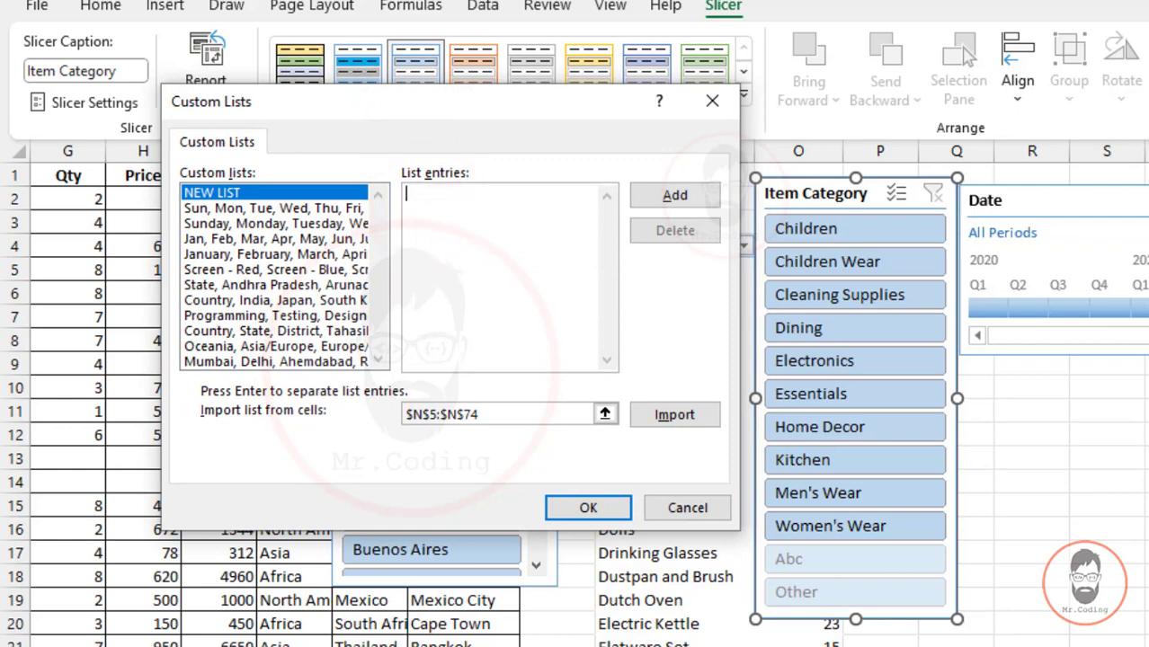
key(alt+Tab)
key(alt+Tab)
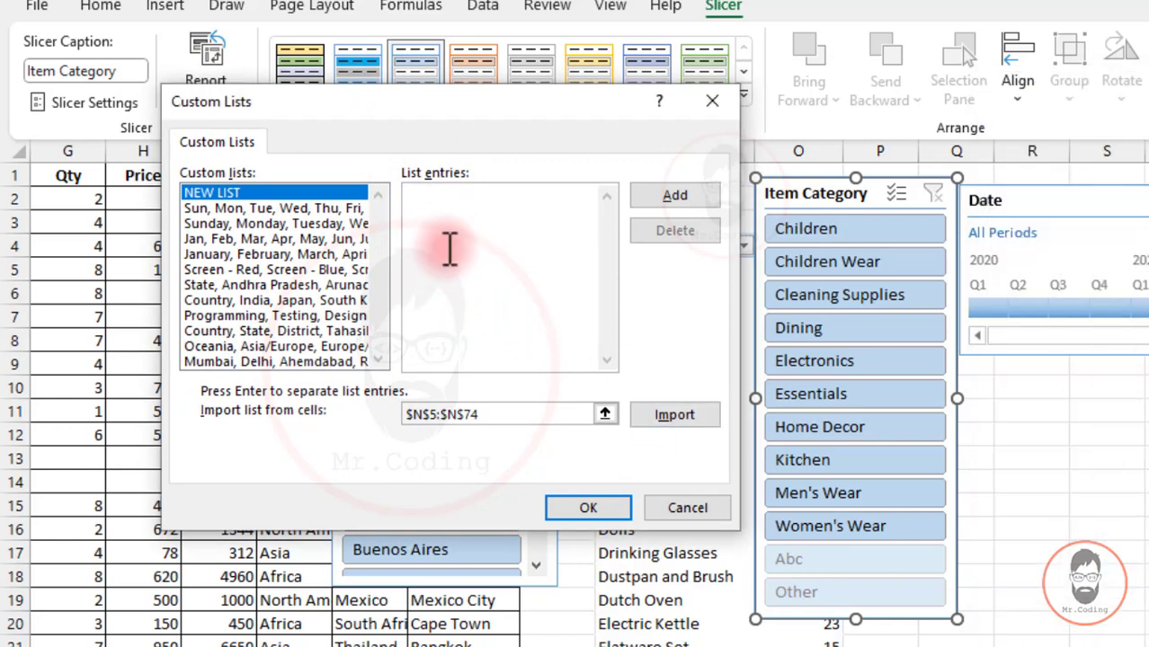
key(ctrl+v)
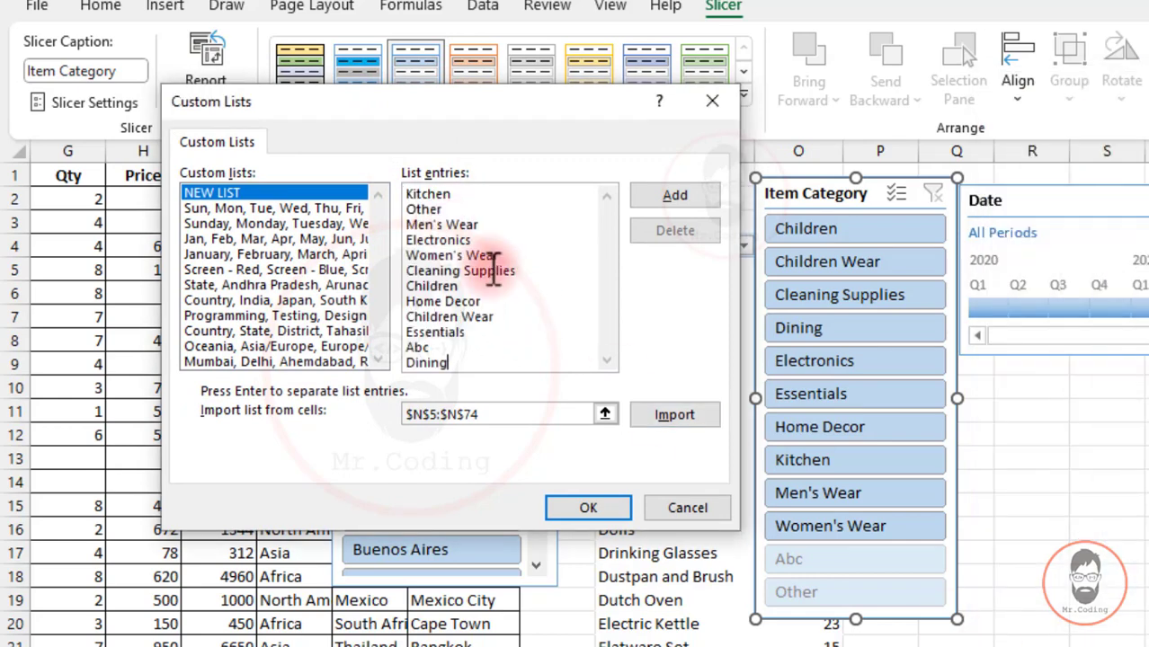
click(693, 194)
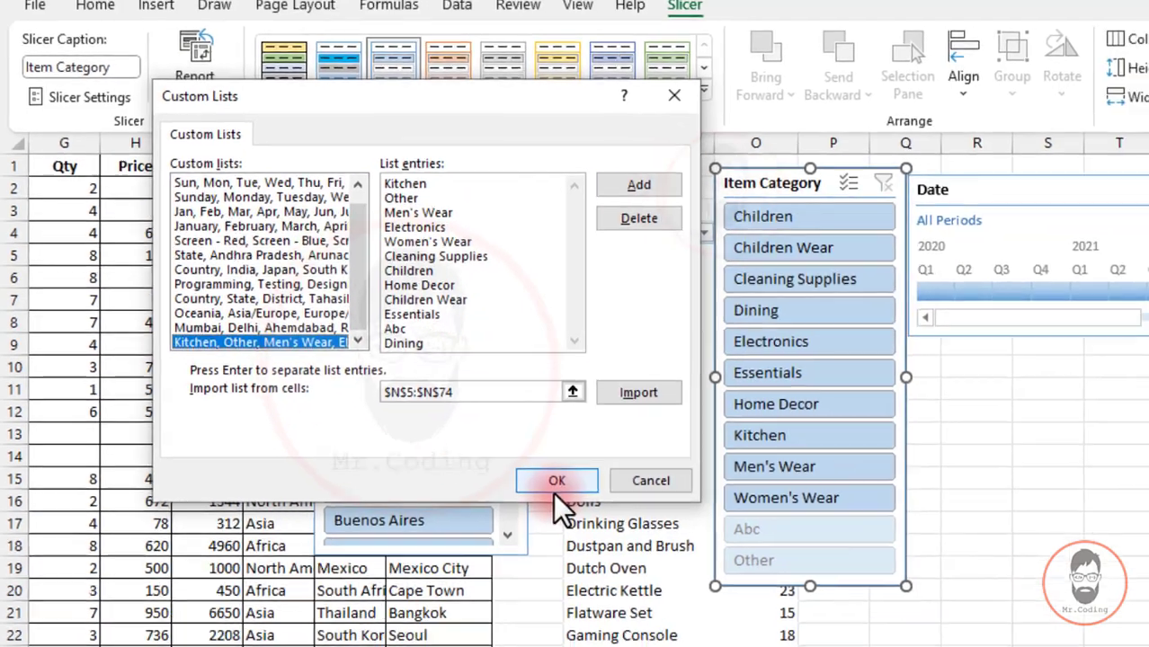
click(588, 507)
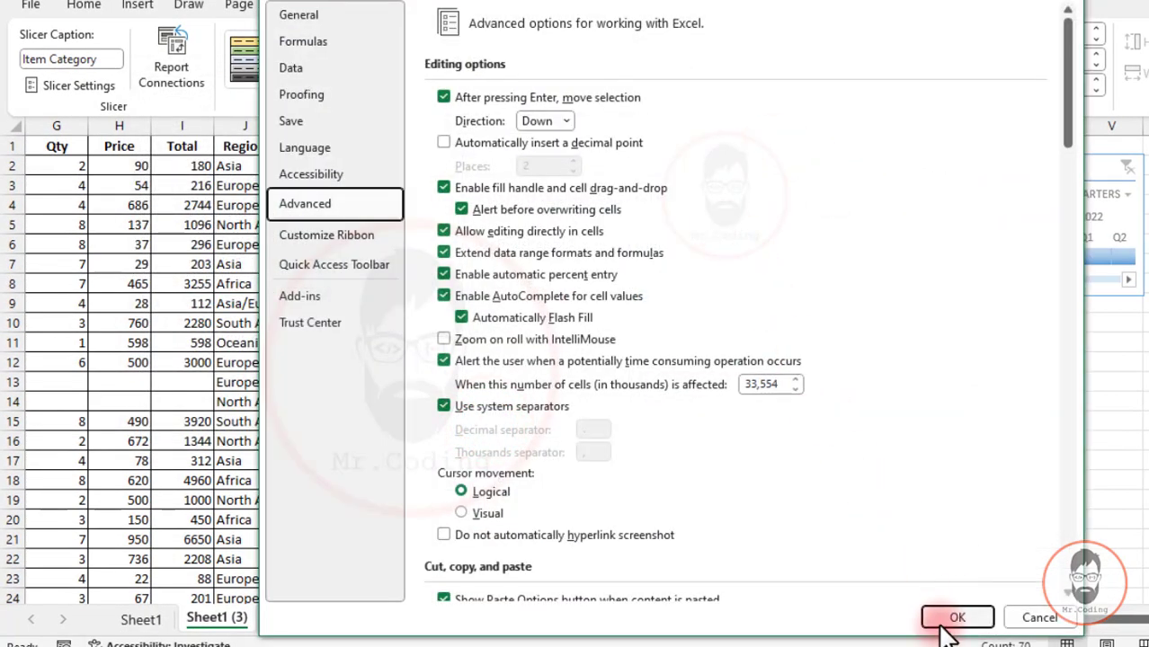
click(951, 614)
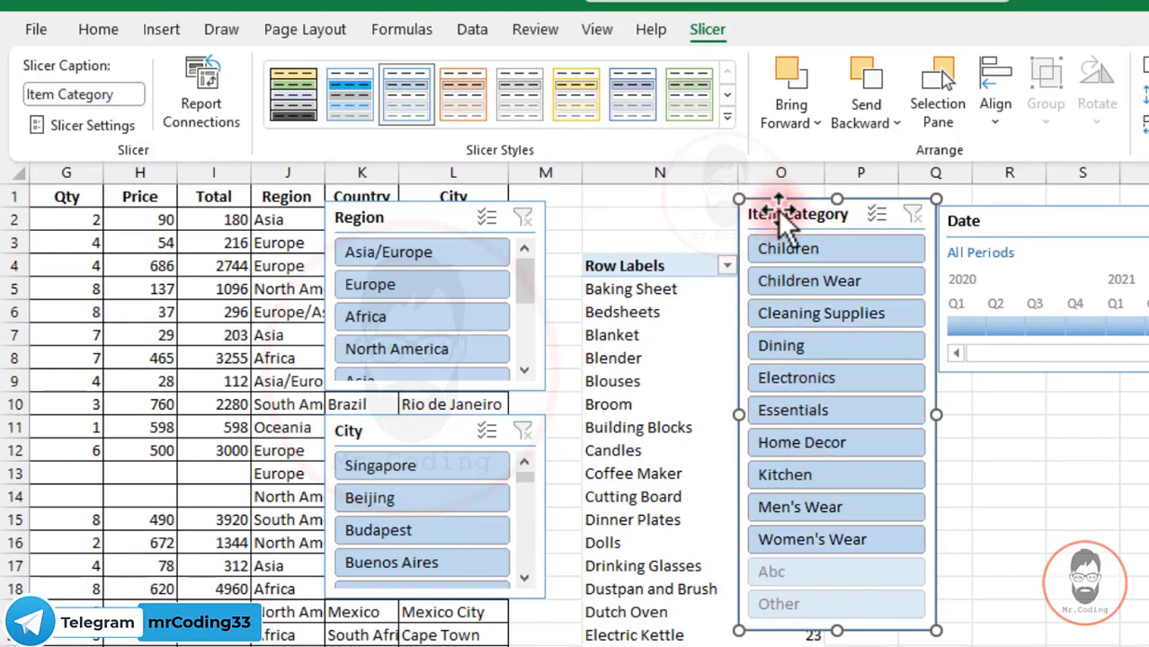
Turn on Use Custom Lists when sorting in the Item Category slicer's settings
click(89, 125)
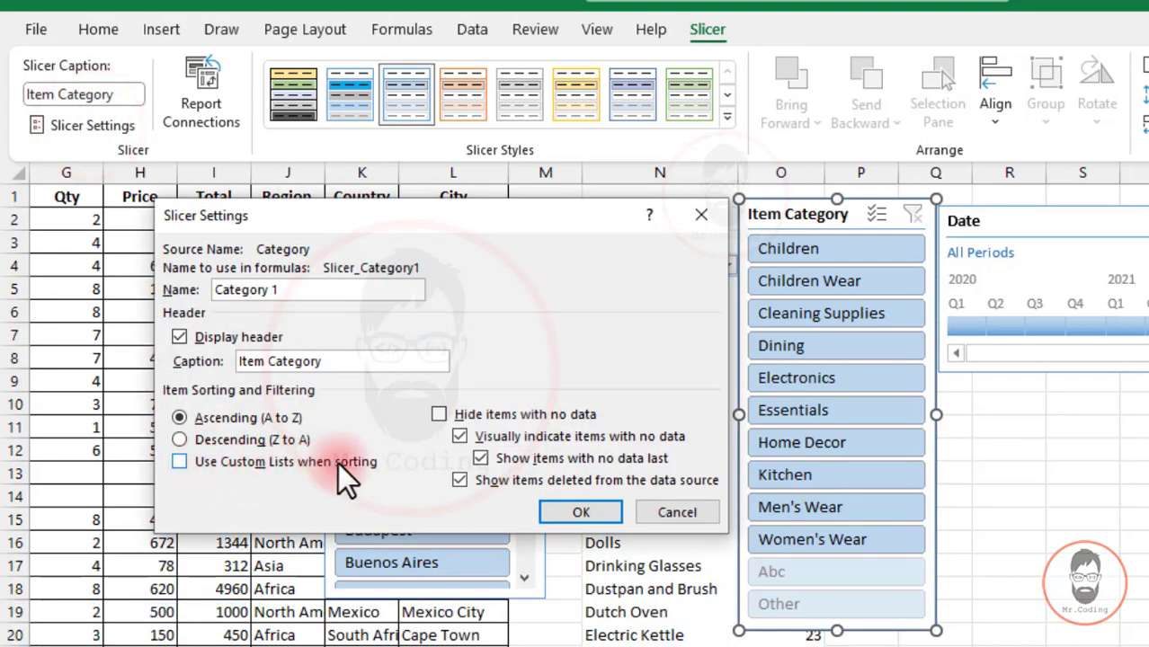
click(181, 461)
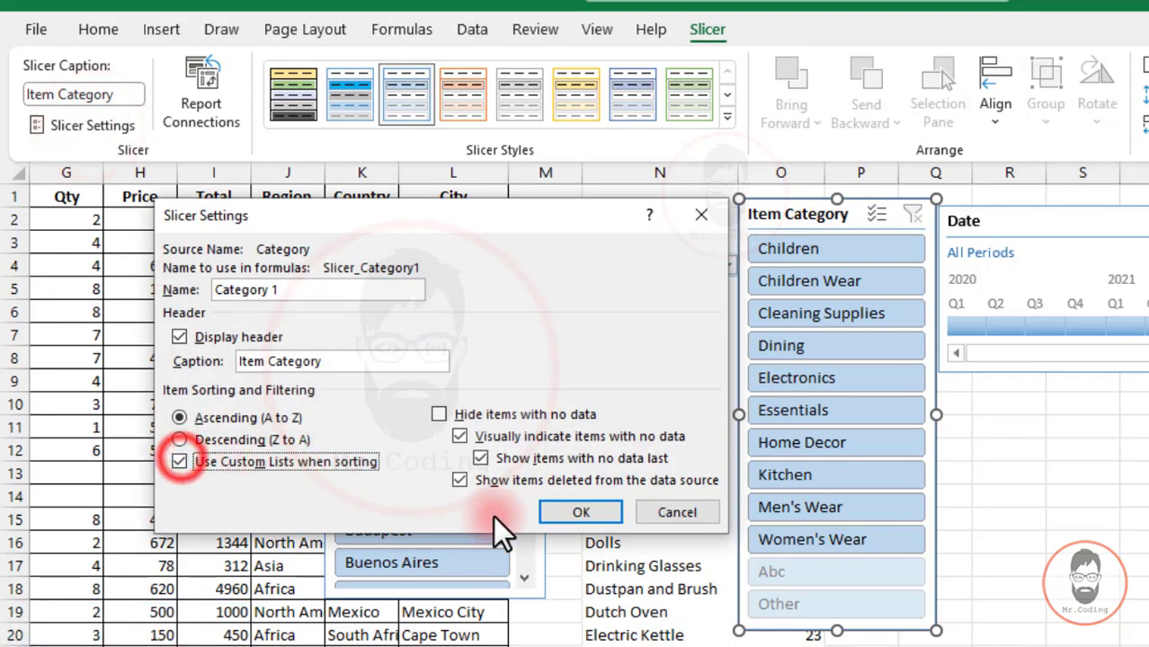
click(575, 512)
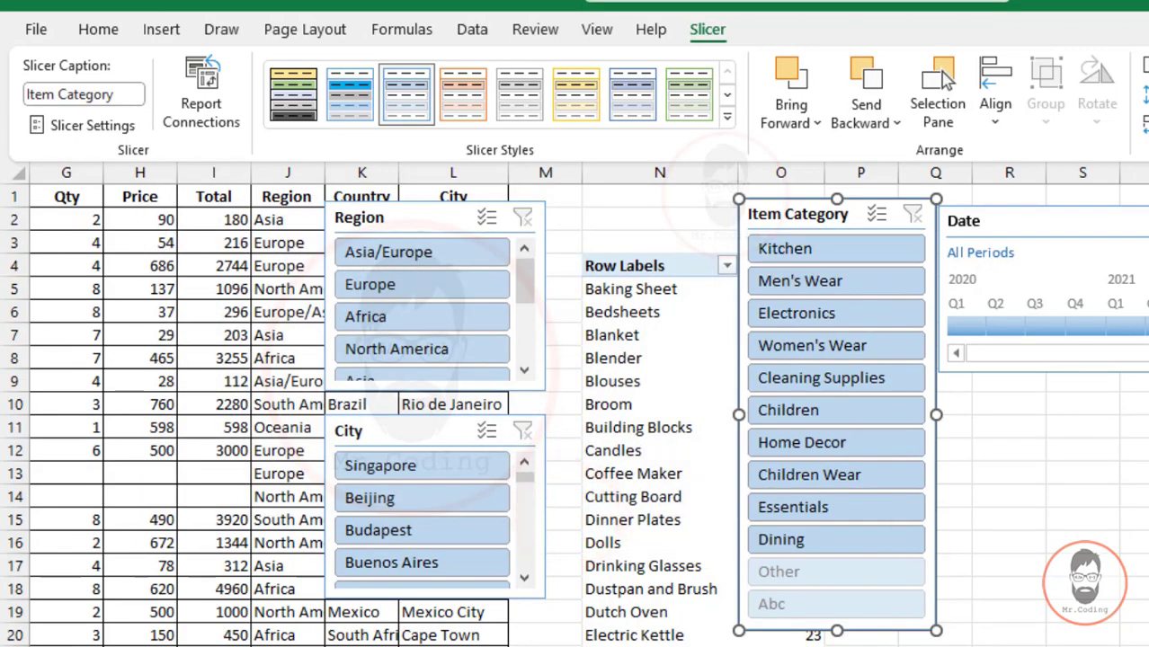
Compare the Notepad category list with the slicer's item order, checking the position of Other
key(alt+Tab)
click(1003, 164)
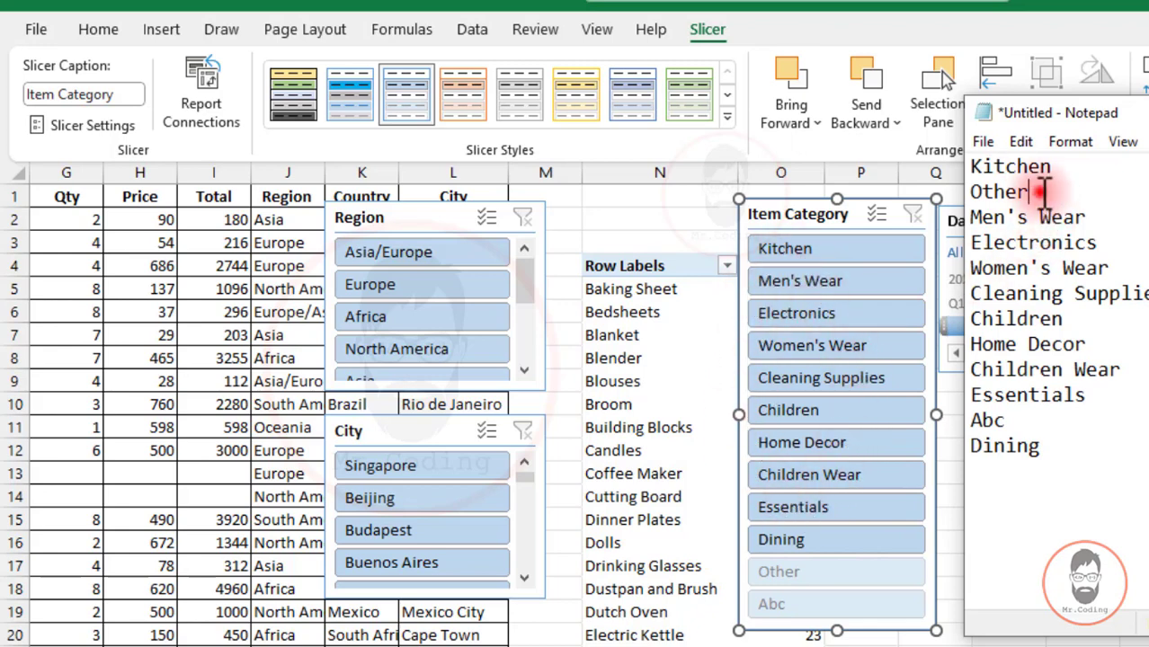
drag(1034, 191, 975, 190)
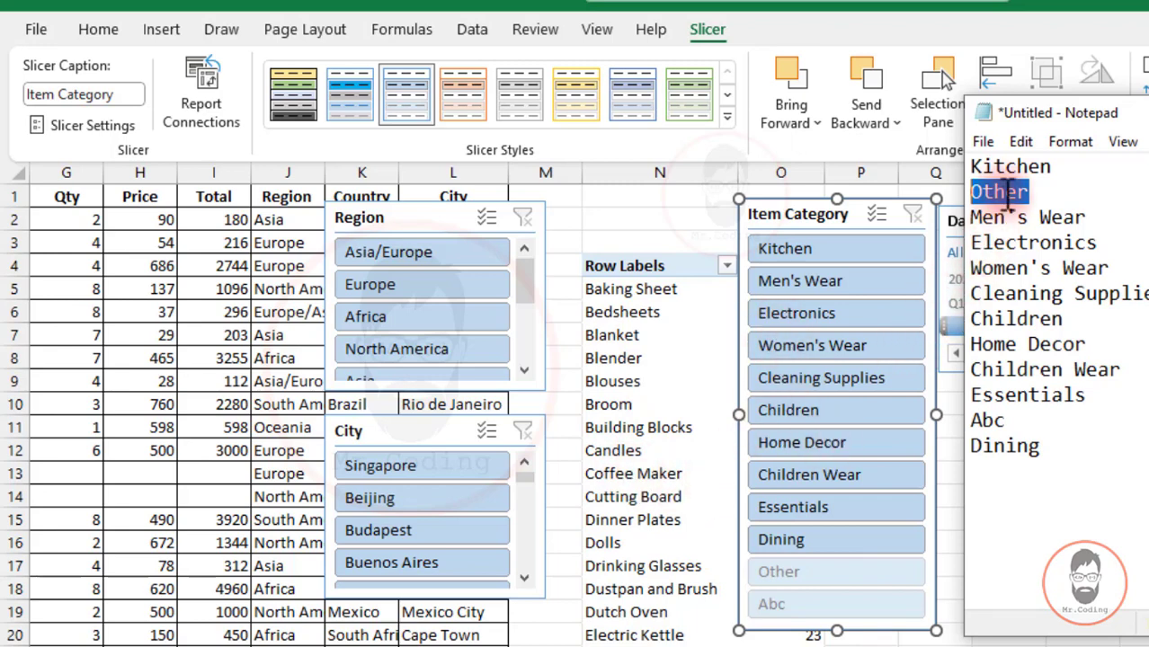
Return to the Item Category slicer in Excel and refresh its data
click(787, 218)
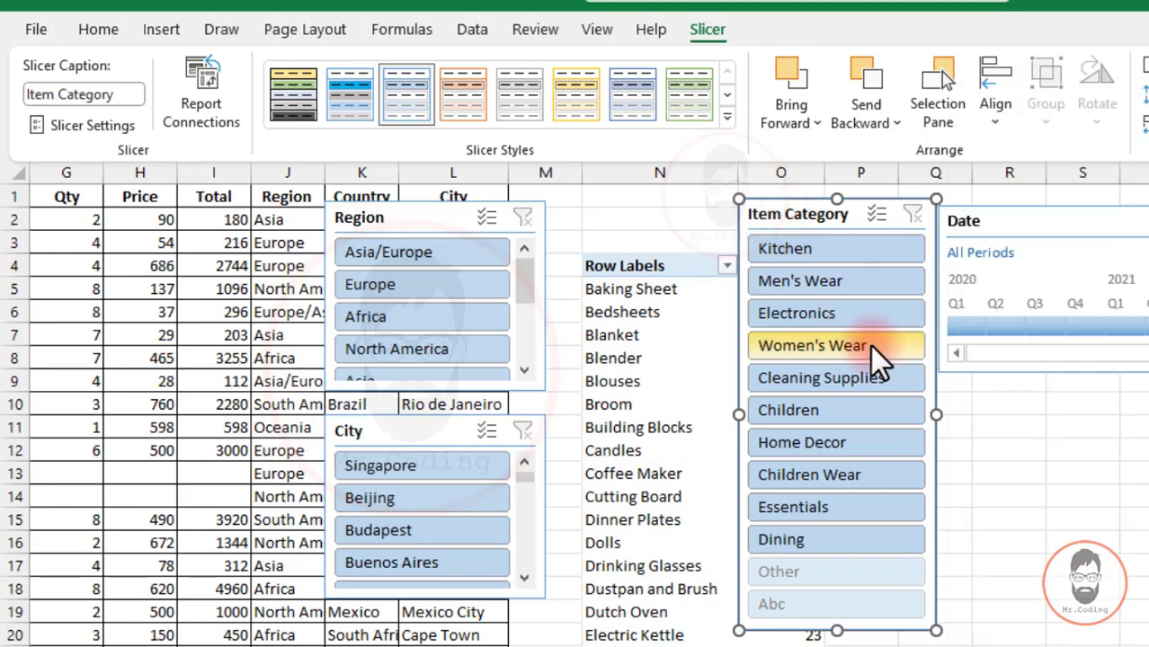
right_click(807, 217)
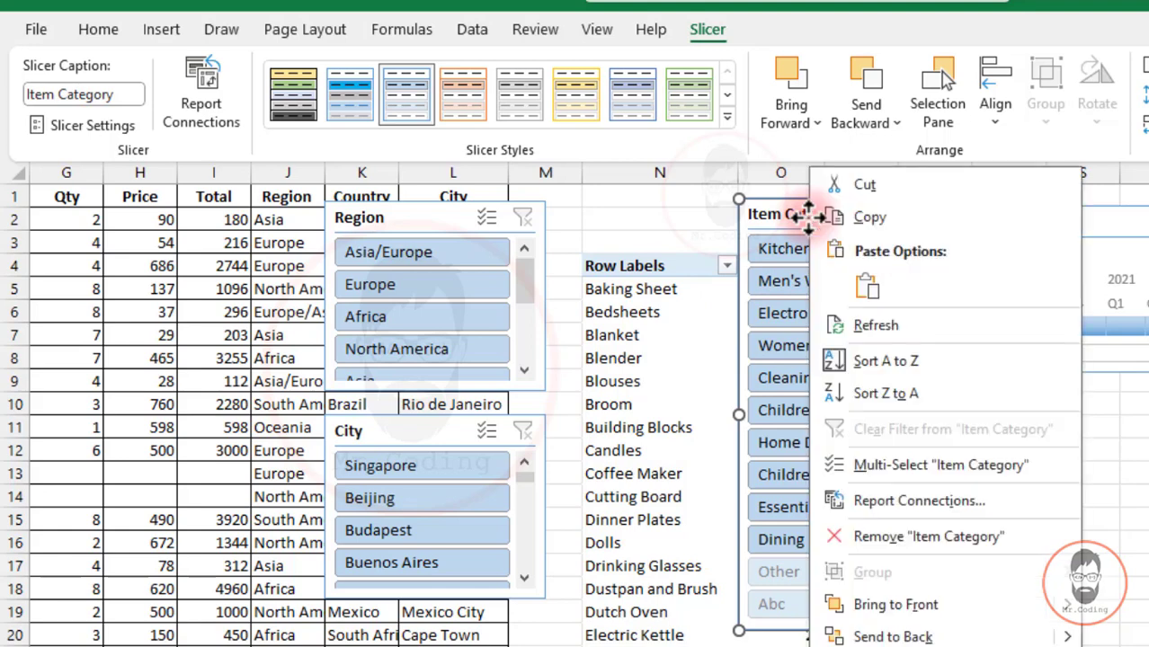
click(870, 325)
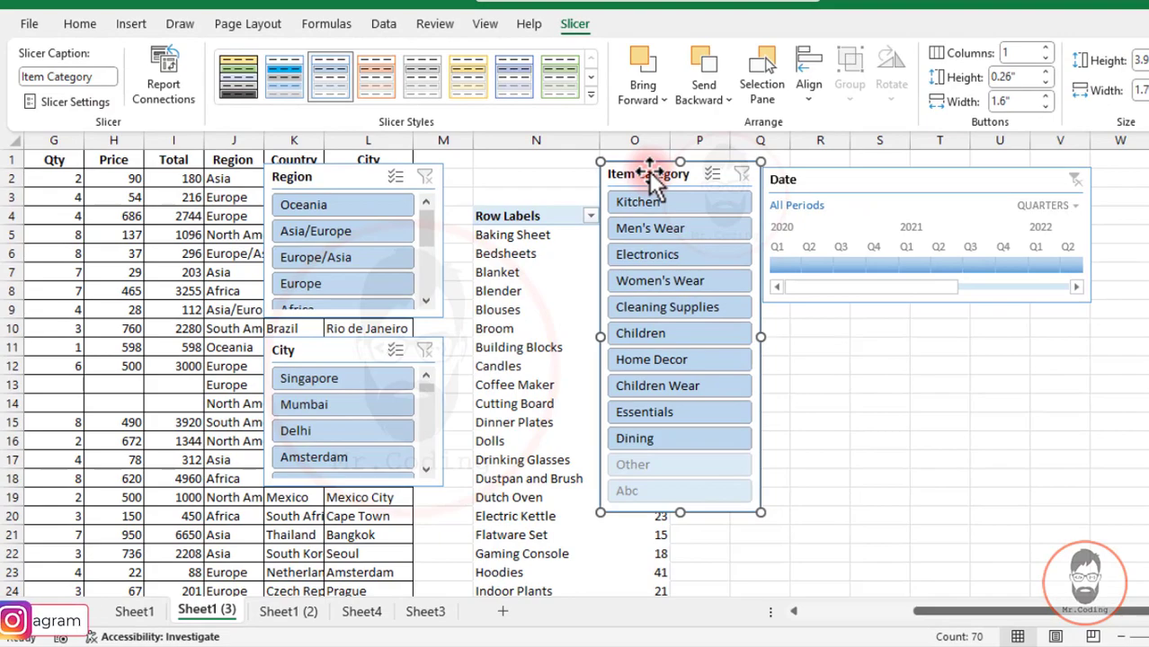
Turn on Hide items with no data in the Item Category slicer's settings
right_click(651, 173)
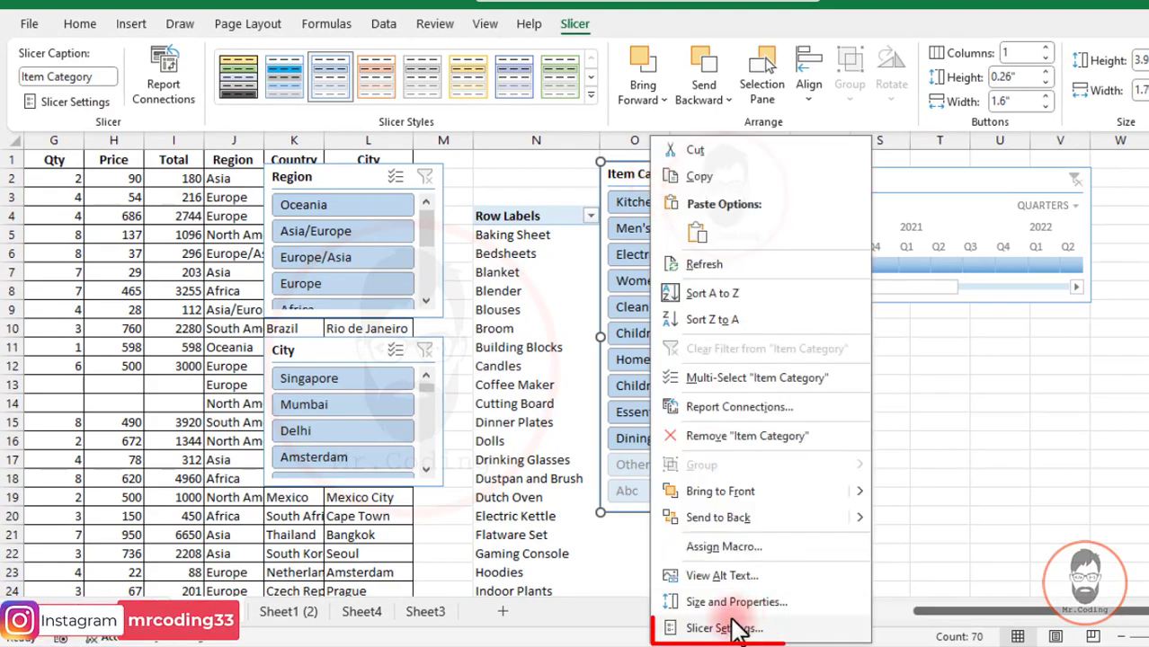
click(724, 629)
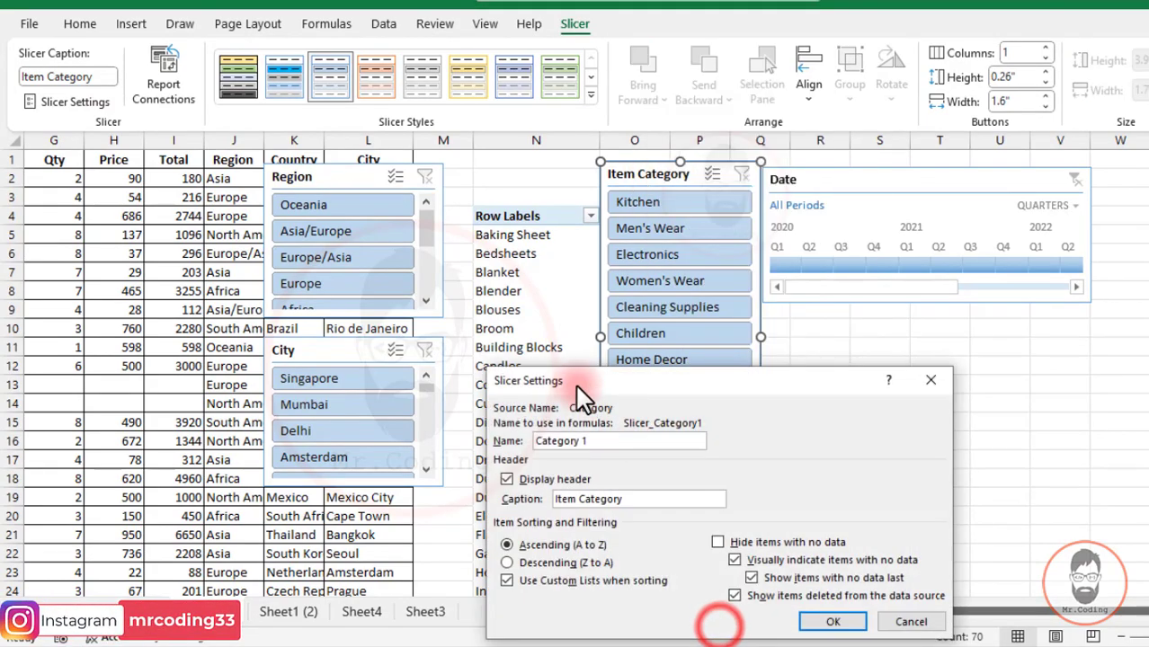
drag(598, 377, 261, 162)
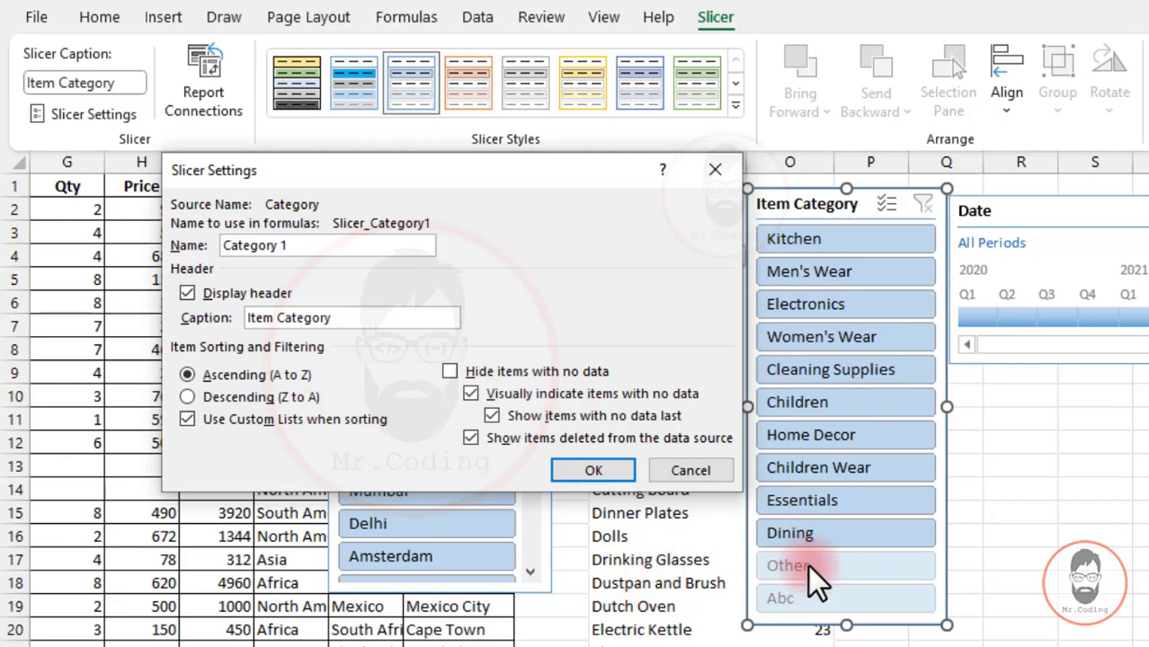
click(448, 370)
click(578, 464)
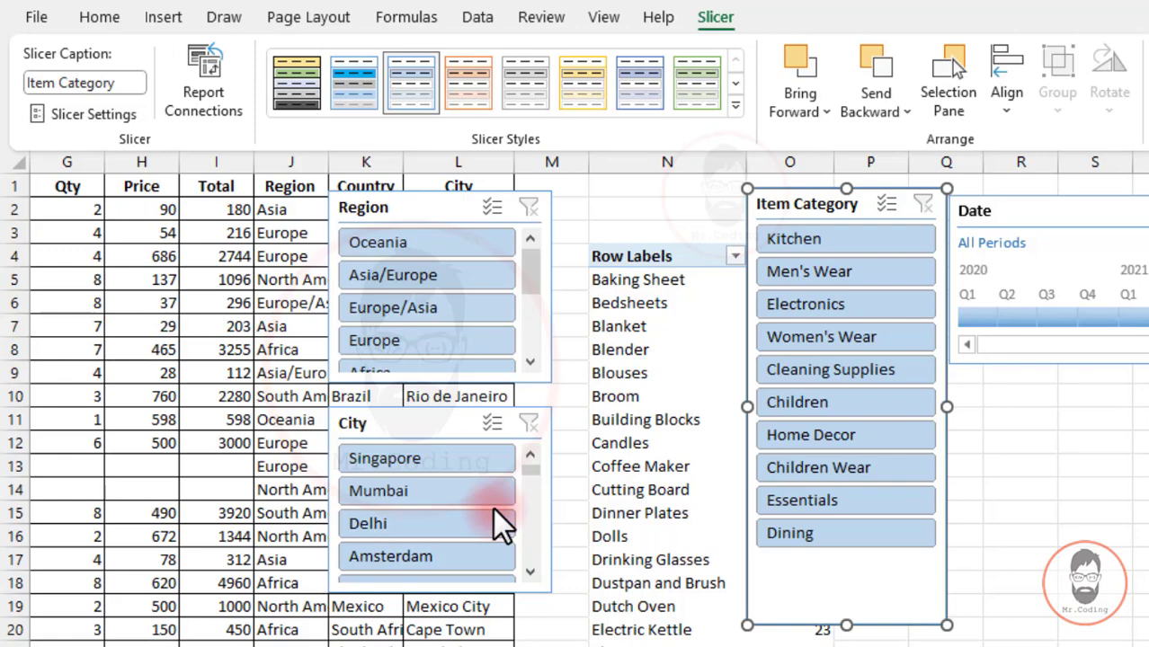
Filter by Mumbai in the City slicer, and turn off Hide items with no data for the Item Category slicer
click(414, 491)
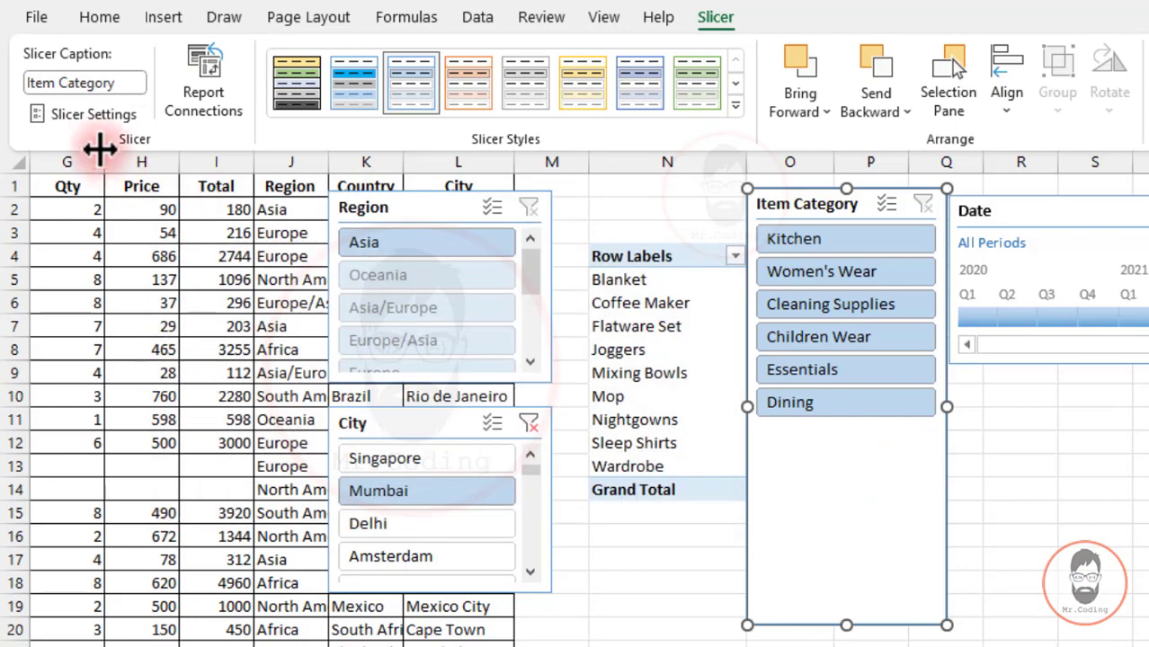
click(95, 115)
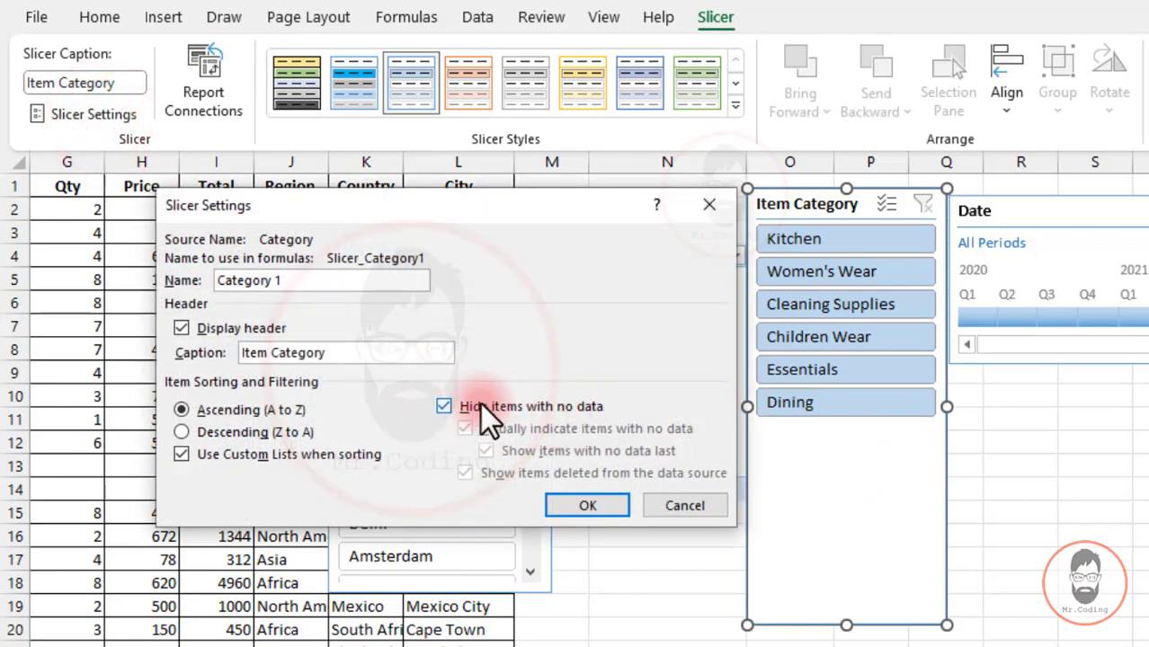
click(442, 406)
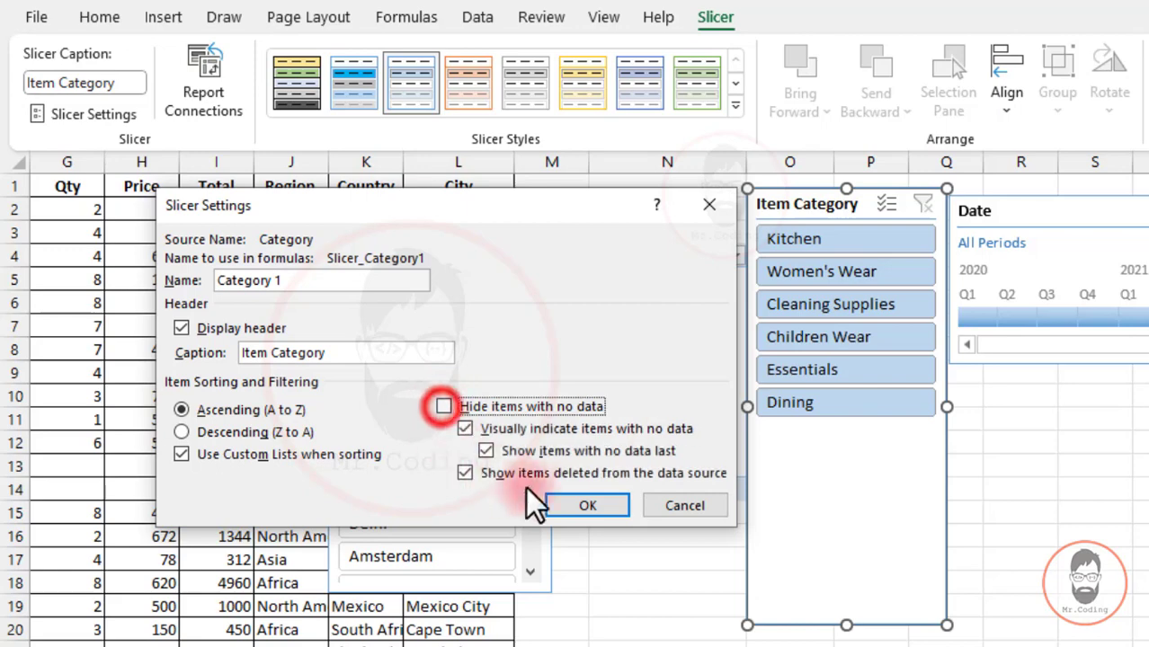
click(576, 506)
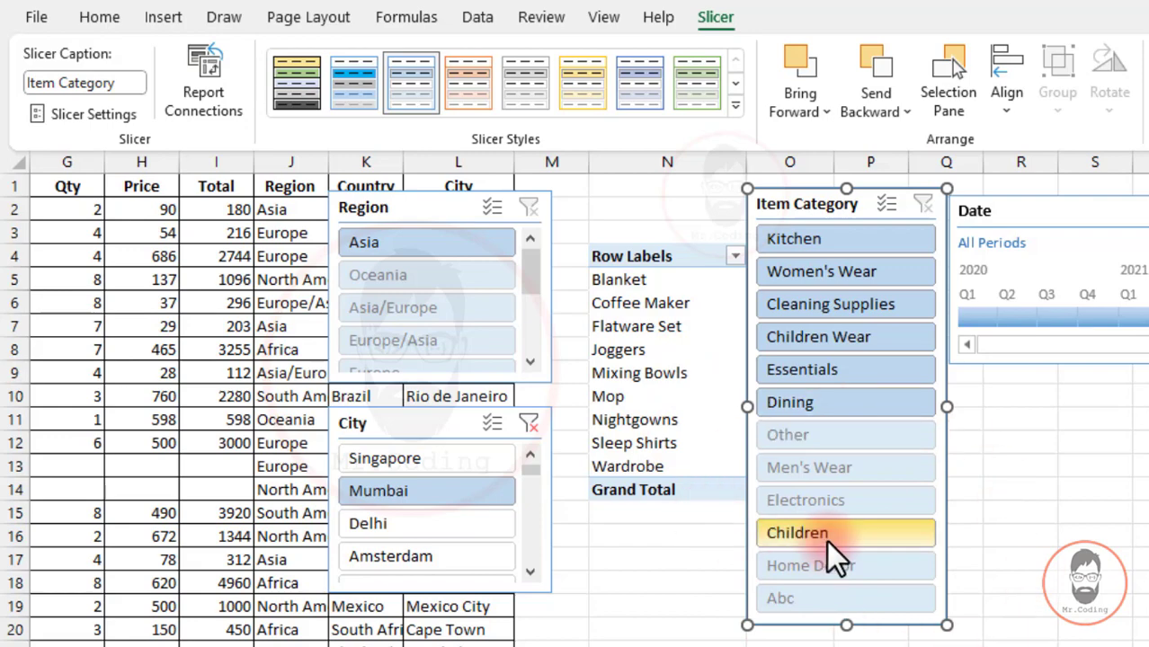
Turn off Visually indicate items with no data in the Item Category slicer's settings
click(112, 120)
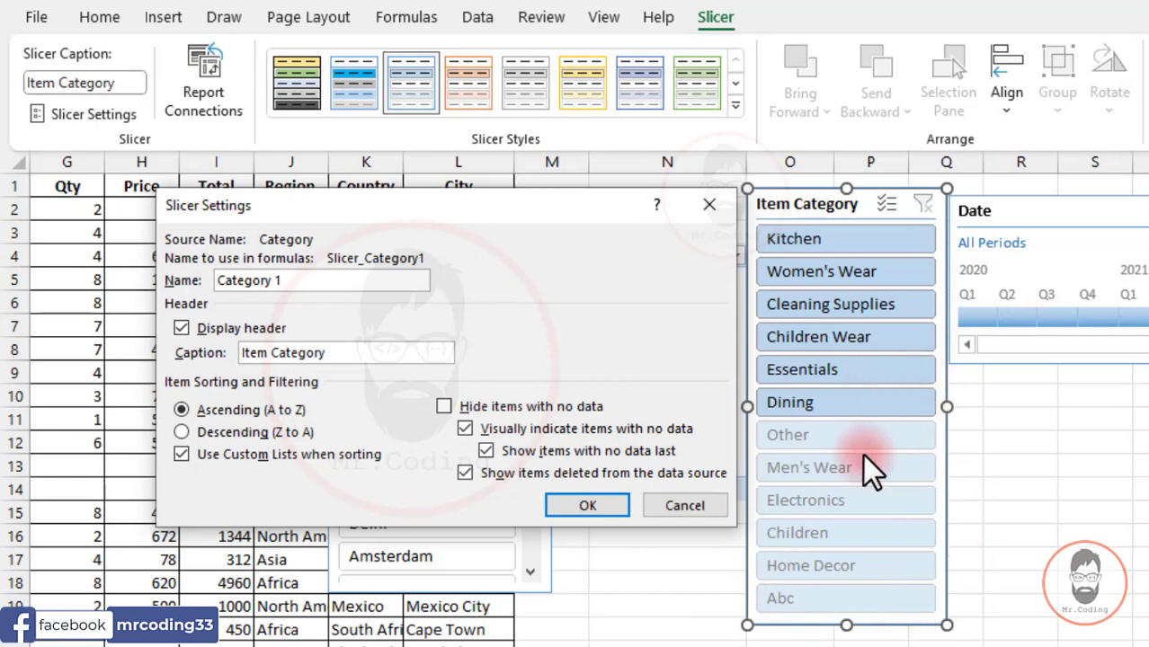
click(464, 429)
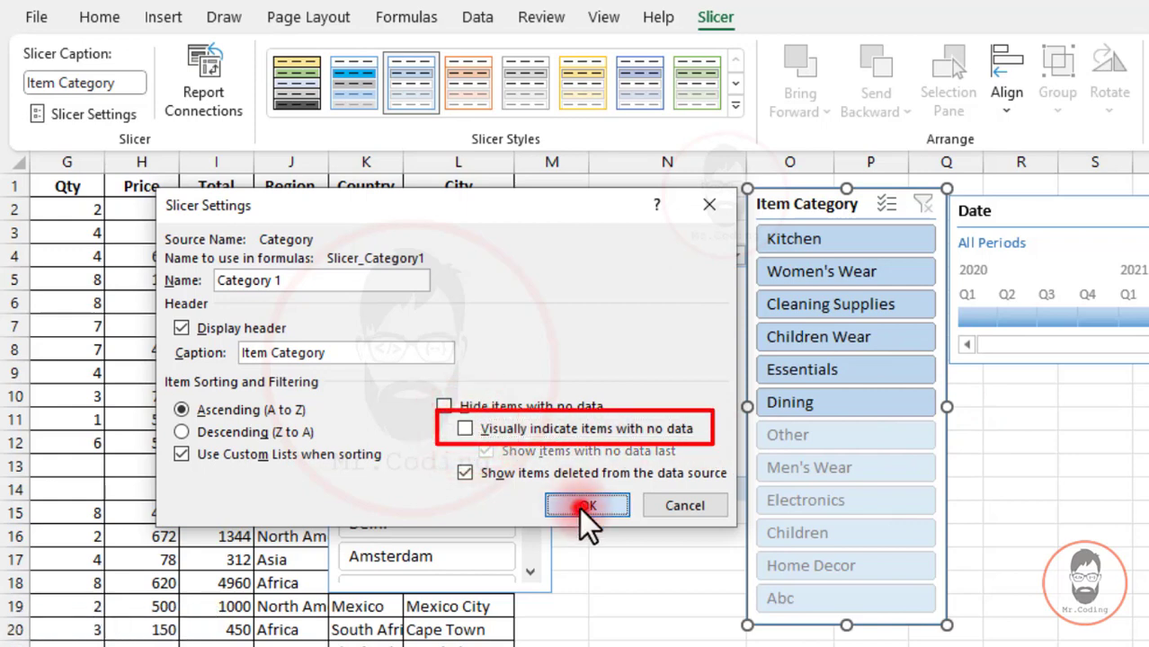
click(579, 508)
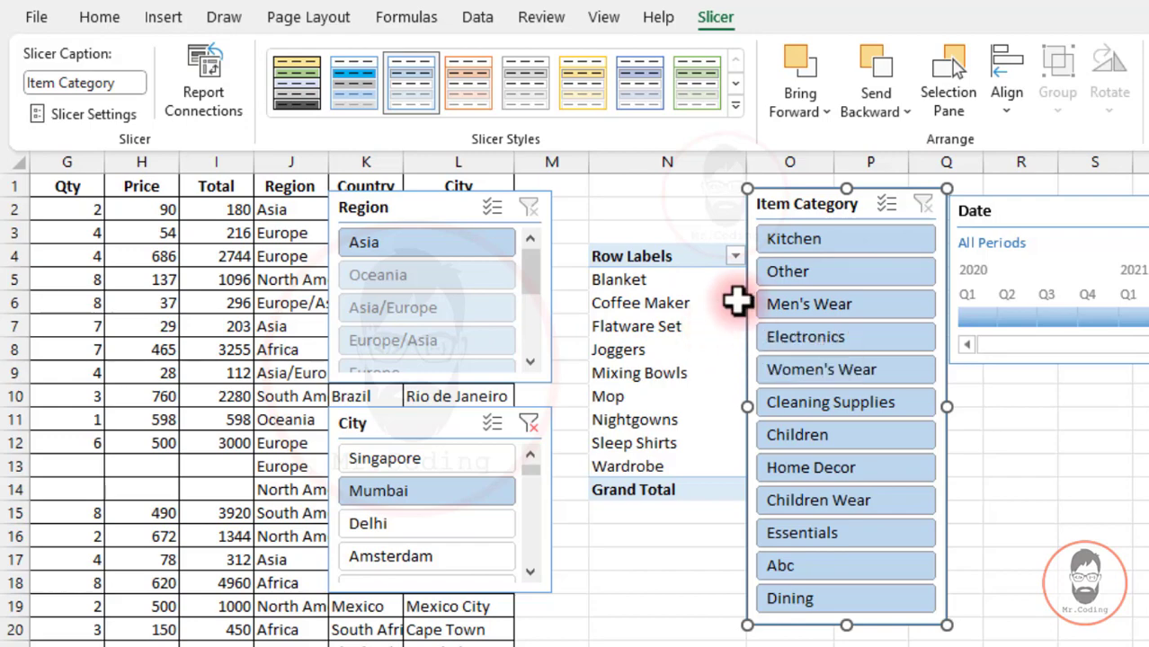
Turn on Visually indicate items with no data in the Item Category slicer's settings
click(97, 111)
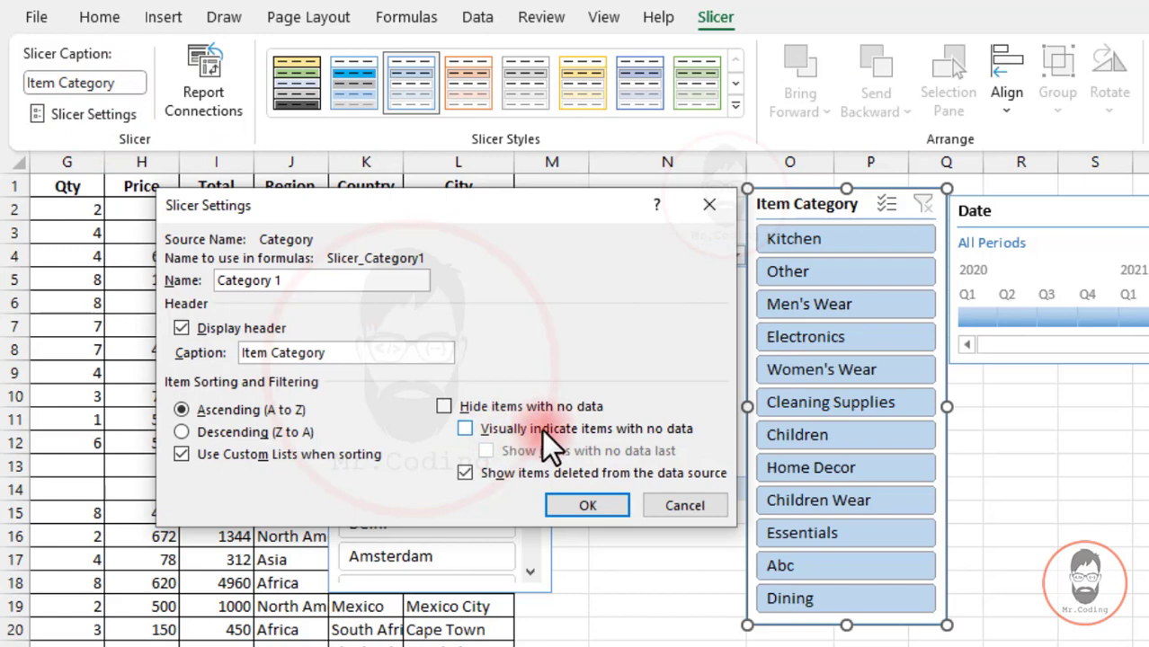
click(542, 429)
click(580, 509)
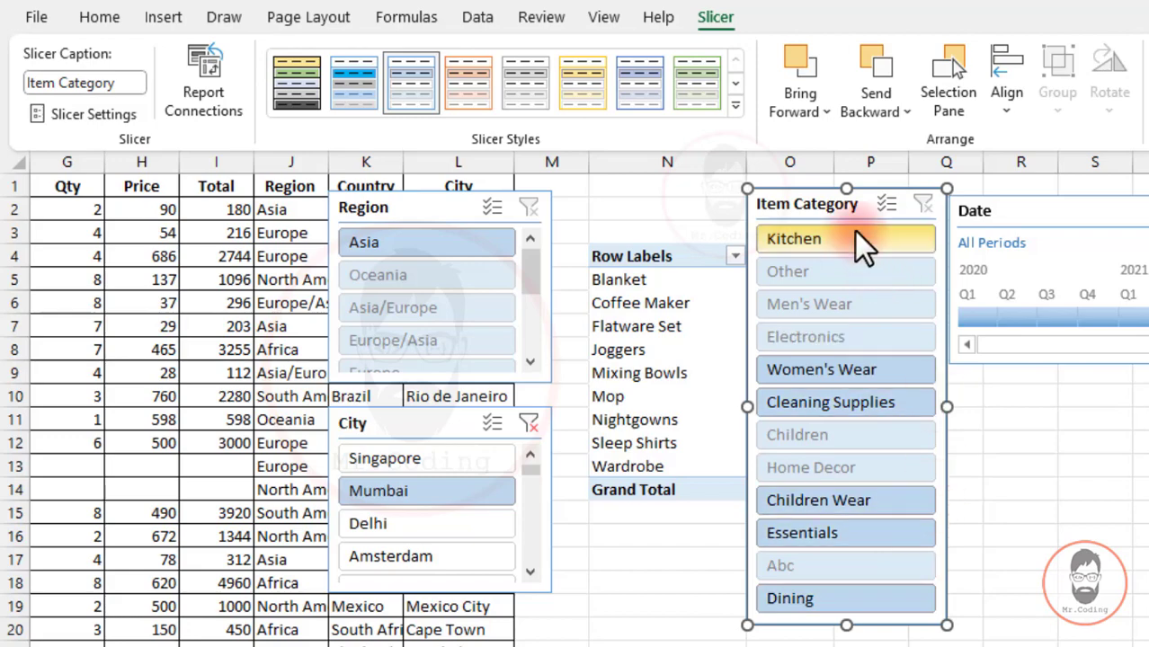
Turn on Show items with no data last for the Item Category slicer
click(84, 112)
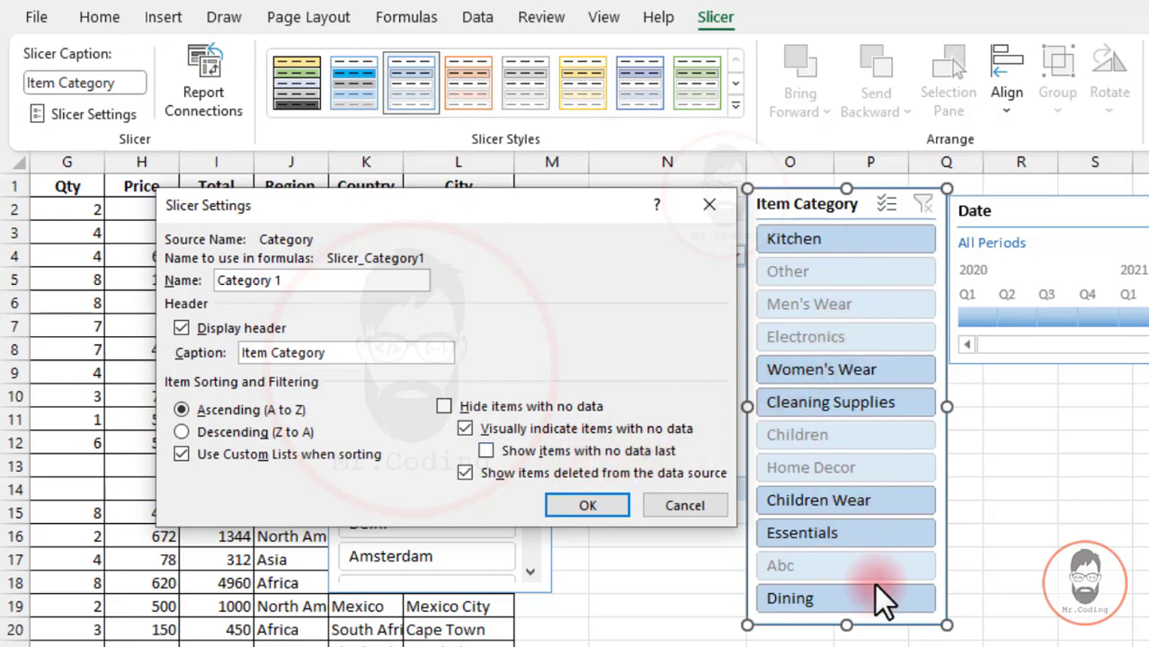
click(484, 450)
click(602, 504)
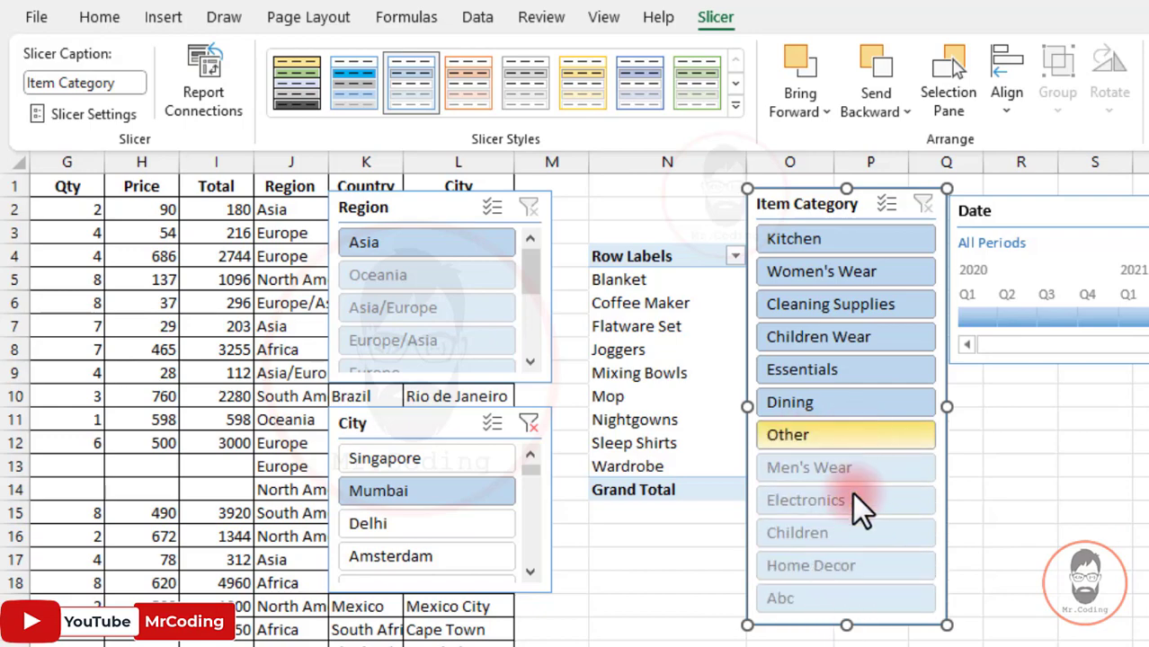
Clear the contents of the Other and Abc category records in rows 13 and 14, columns A through L, of the source data
scroll(575, 399, left, 5)
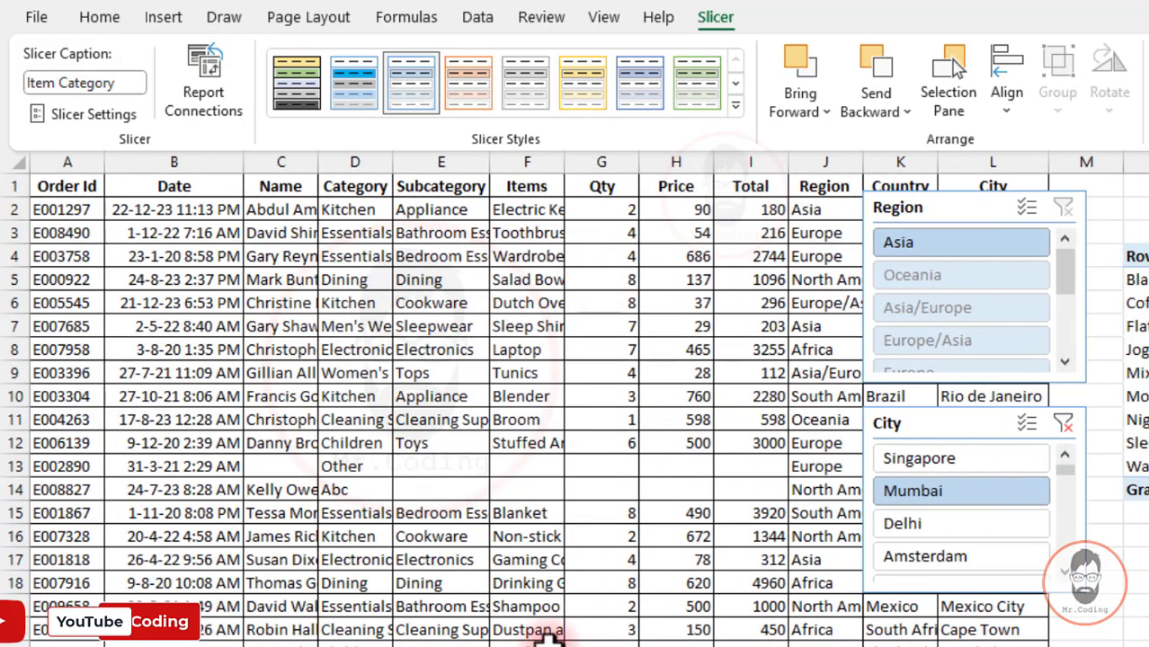
drag(36, 466, 1037, 495)
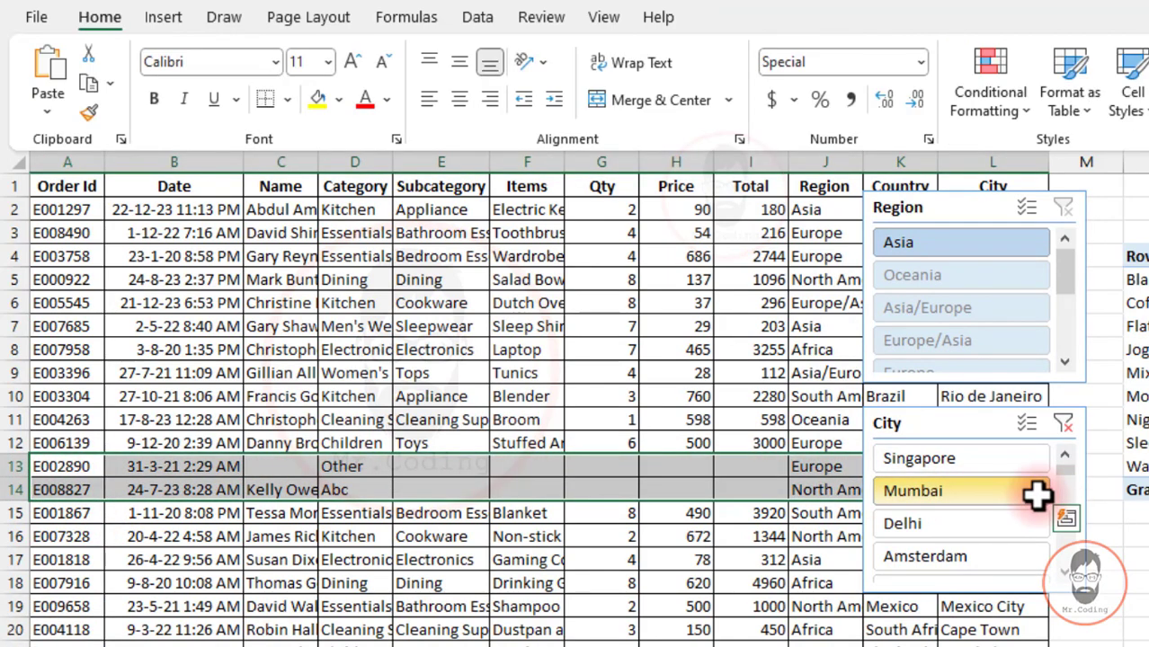
key(Delete)
scroll(1067, 277, right, 5)
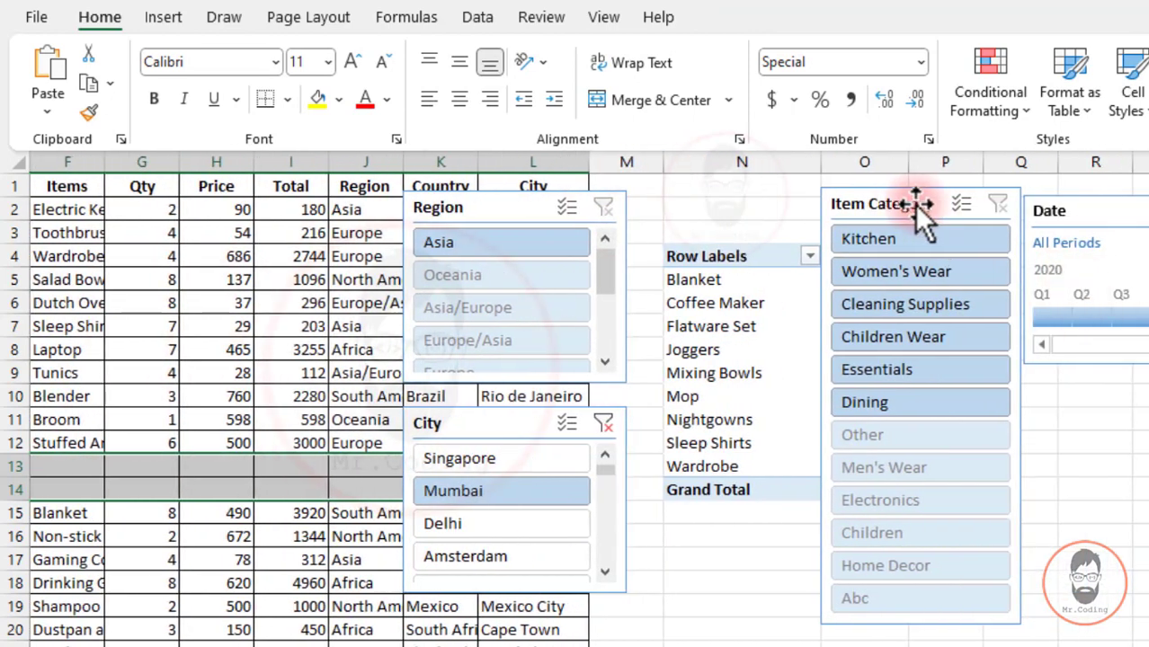
Refresh the data of the Item Category slicer twice
click(914, 204)
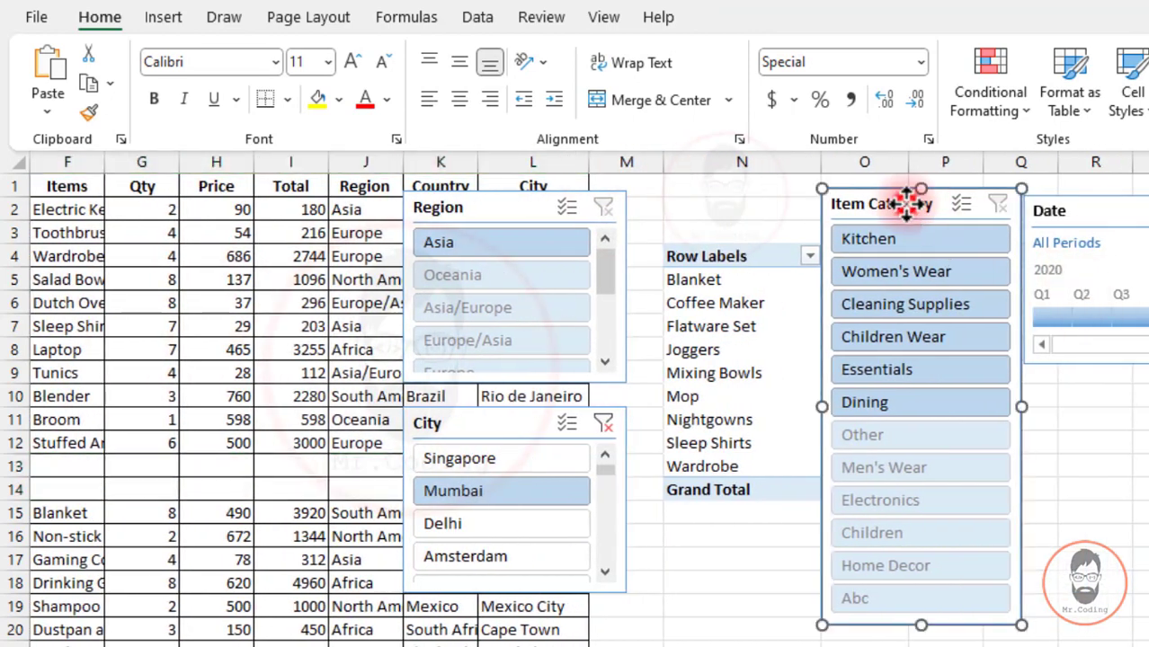
right_click(916, 205)
click(972, 317)
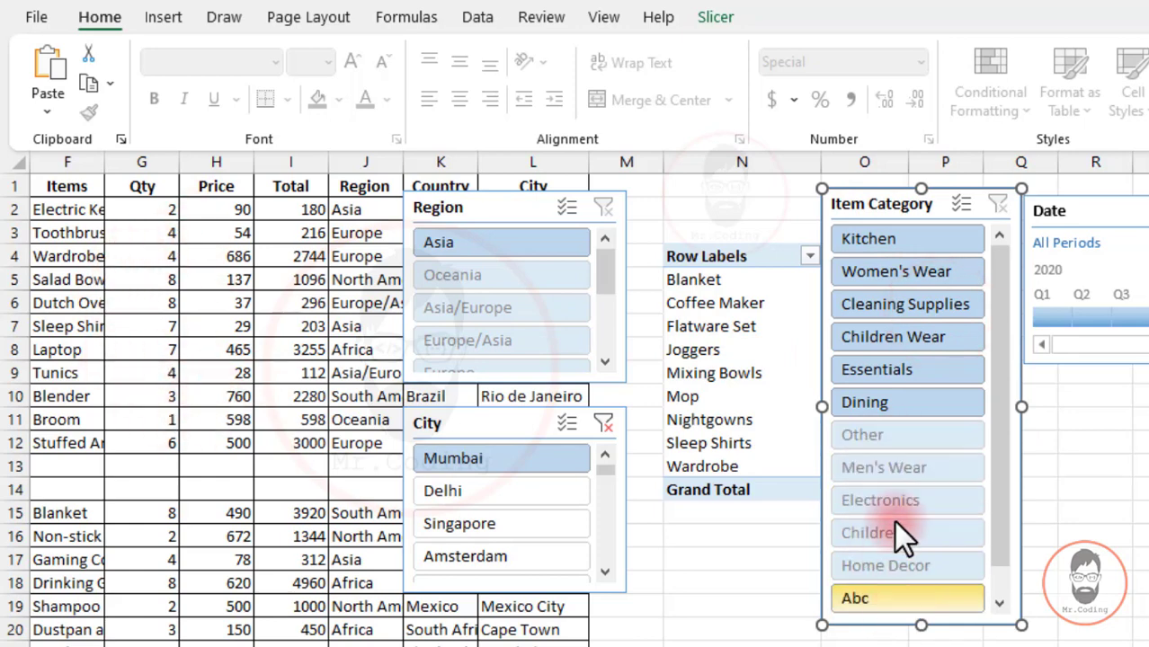
right_click(892, 207)
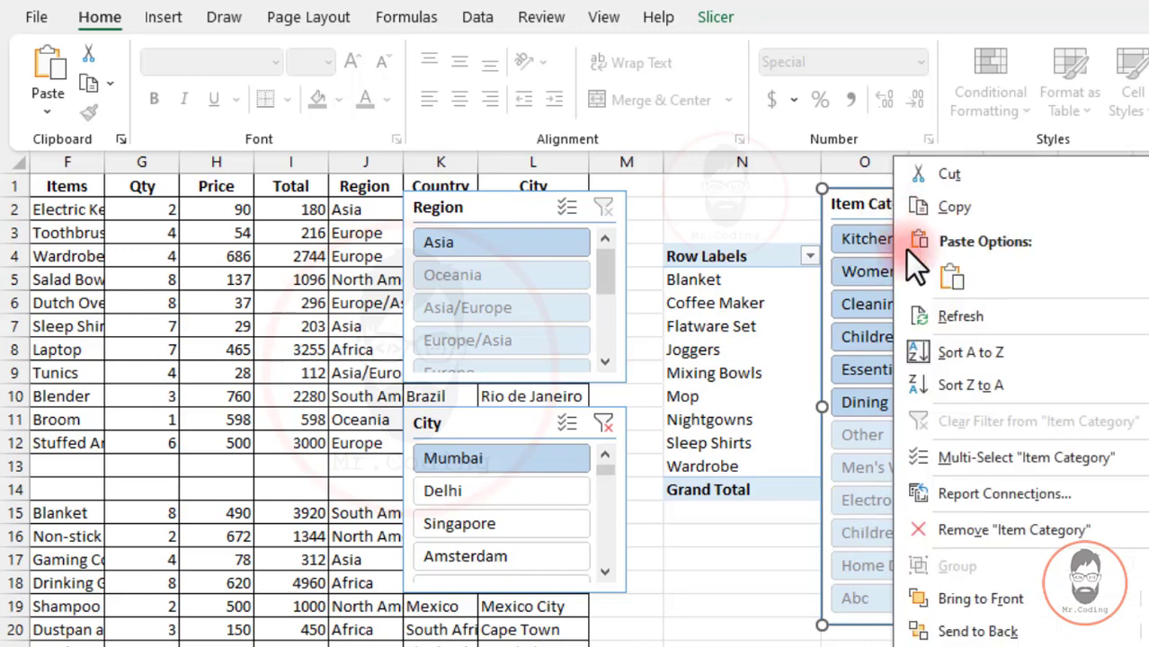
click(932, 320)
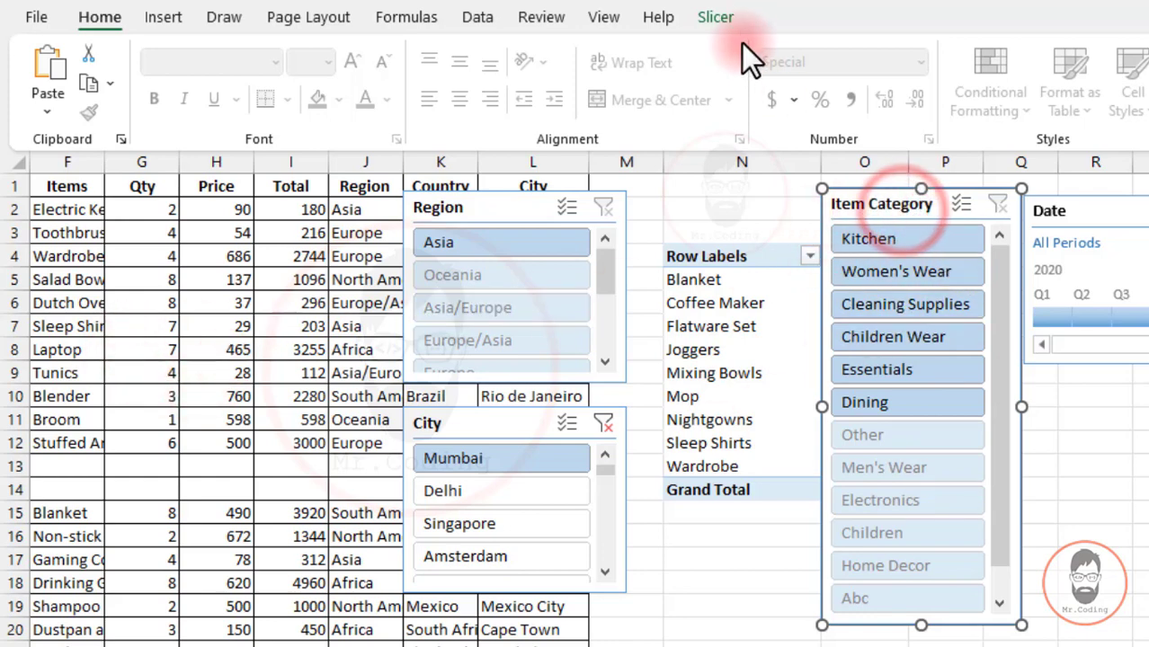
Turn off Show items deleted from the data source in the Item Category slicer's settings
click(721, 16)
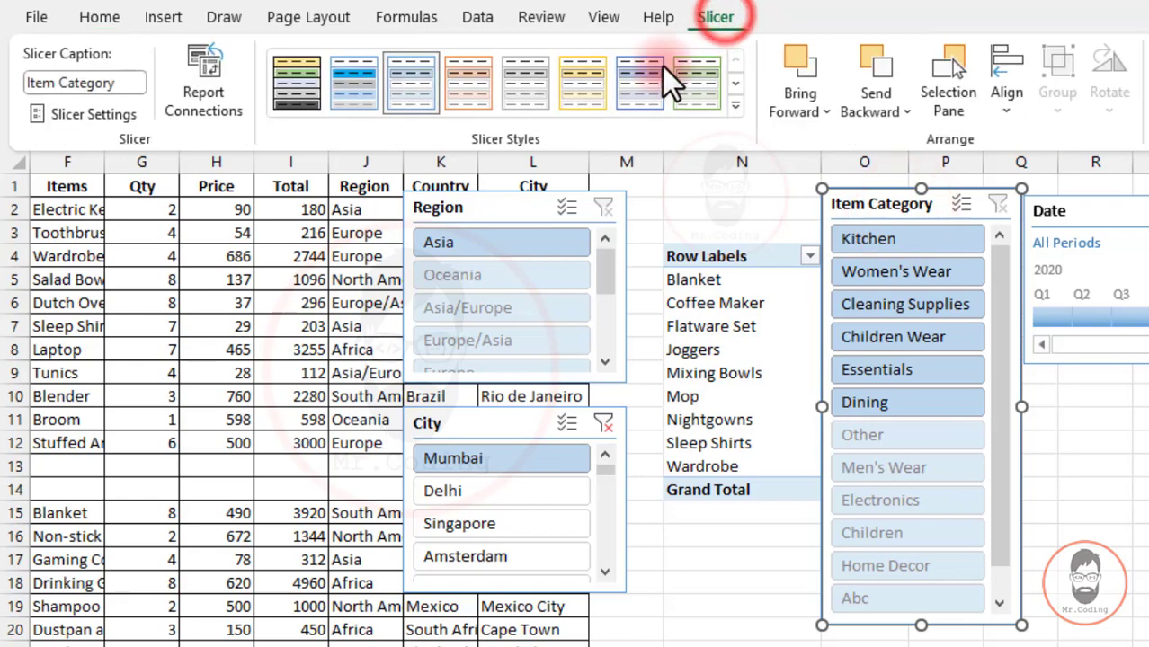
click(107, 120)
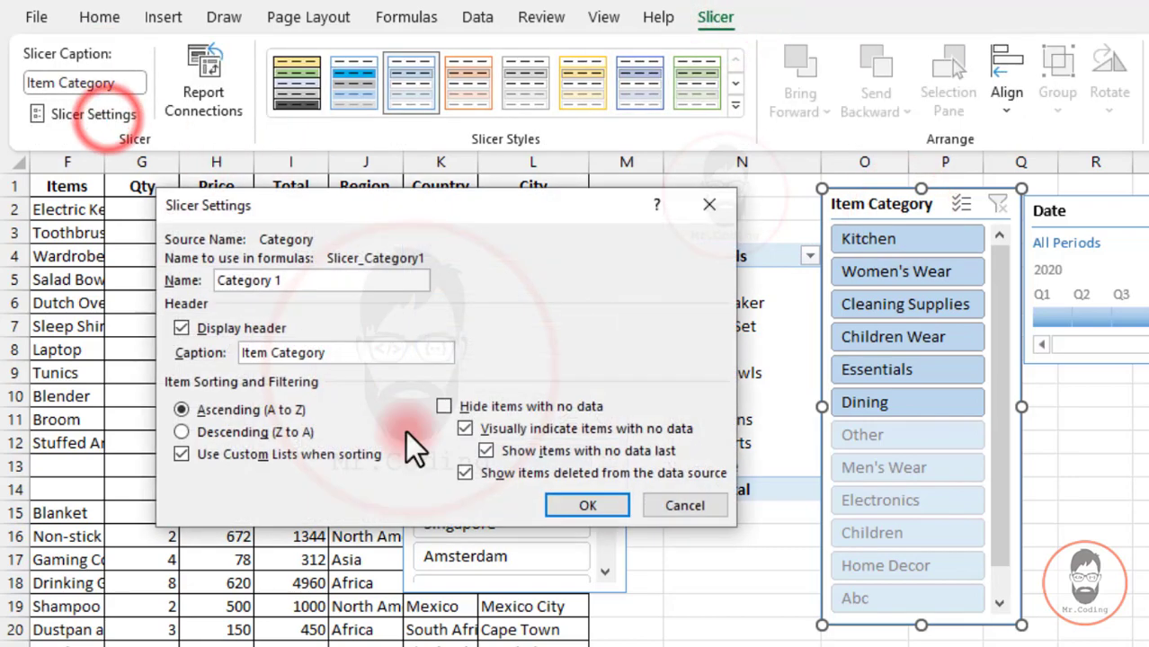
click(465, 472)
click(574, 506)
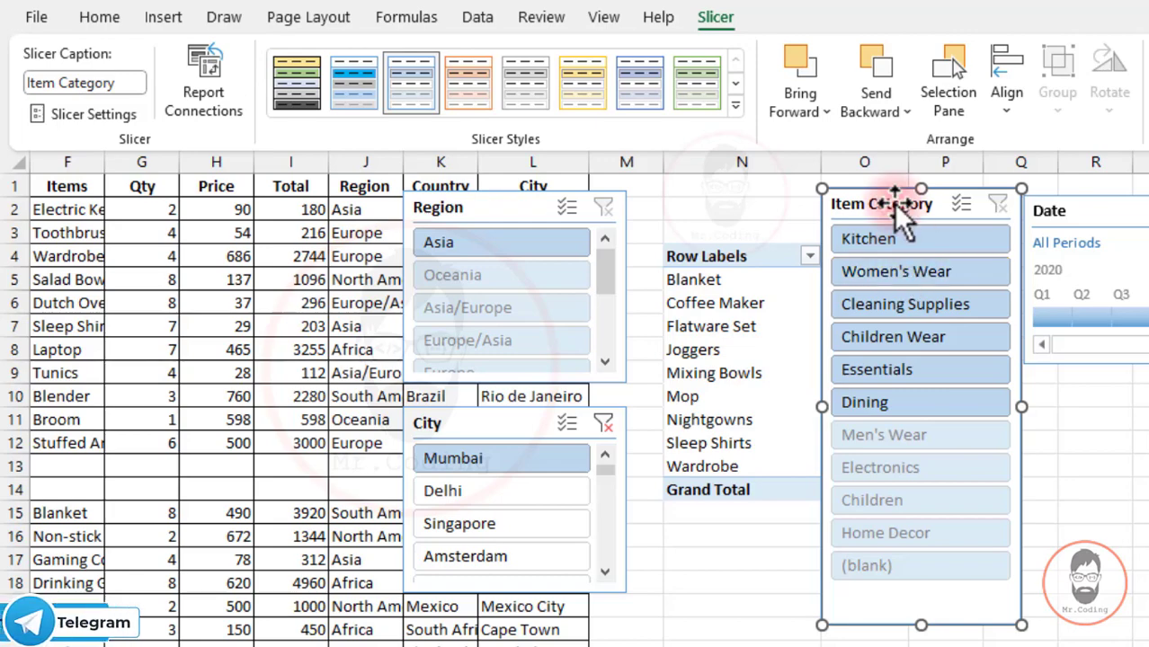
Turn Show items deleted from the data source back on for the Item Category slicer
click(98, 120)
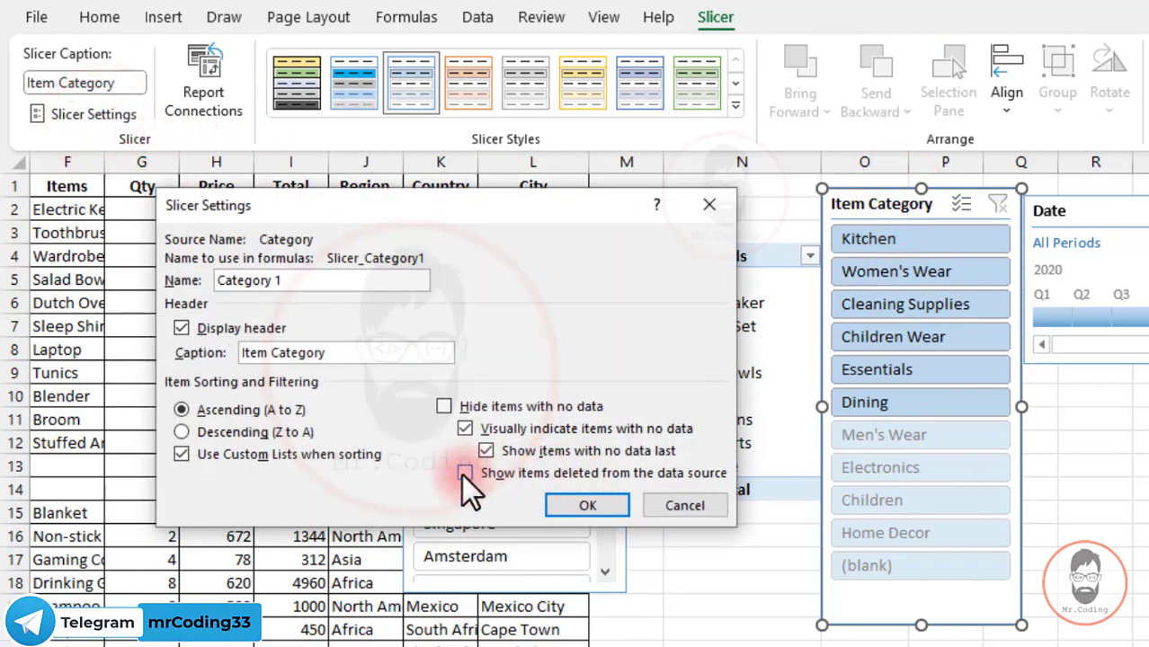
click(462, 474)
click(599, 509)
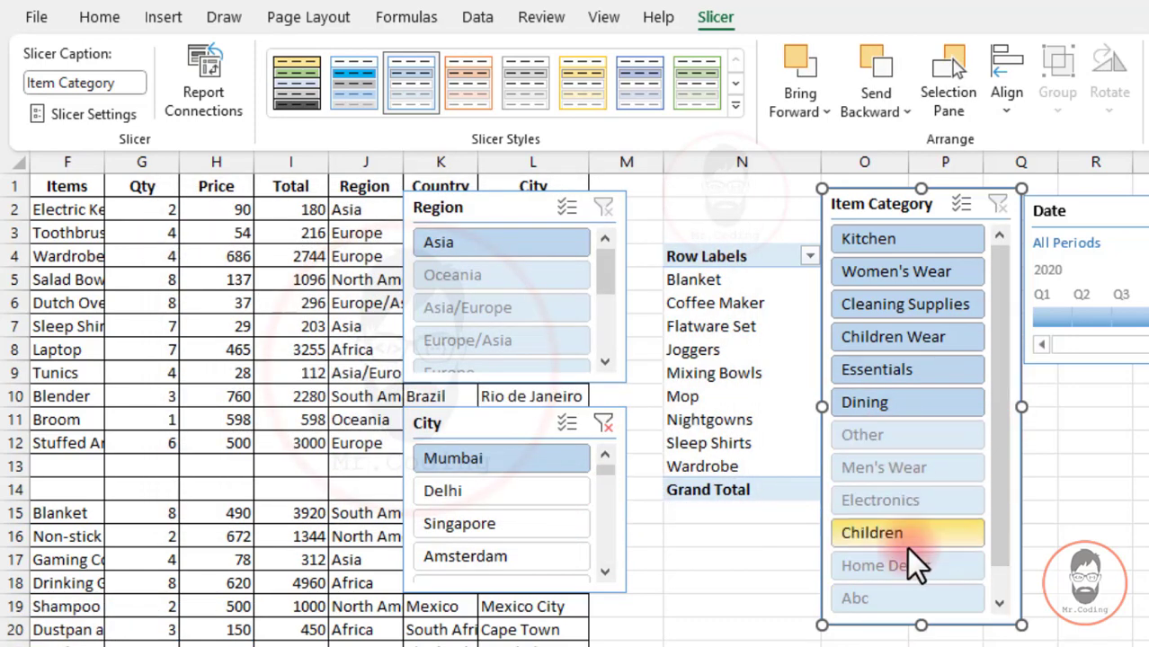
Open the settings of the Item Category slicer
click(109, 115)
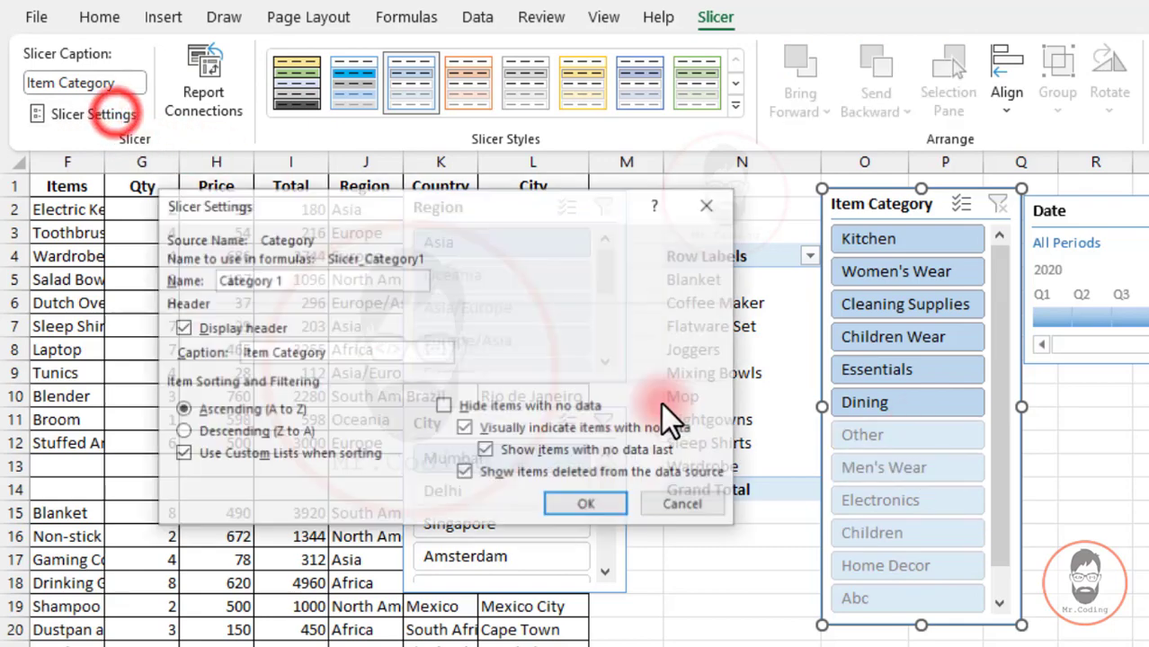